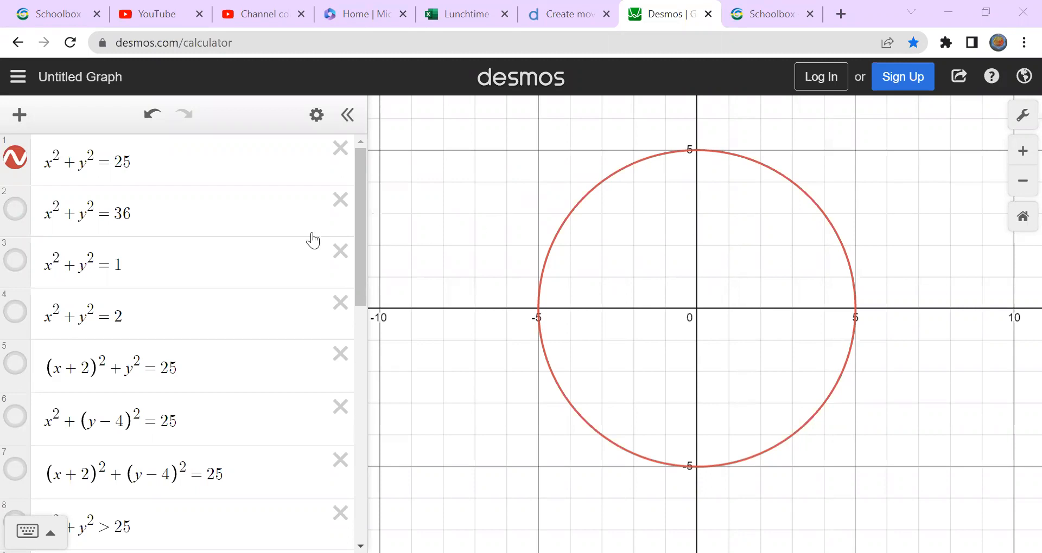
Highlight the constant 25 in the first circle equation to relate it to the circle's radius.
double_click(145, 160)
left_click(189, 165)
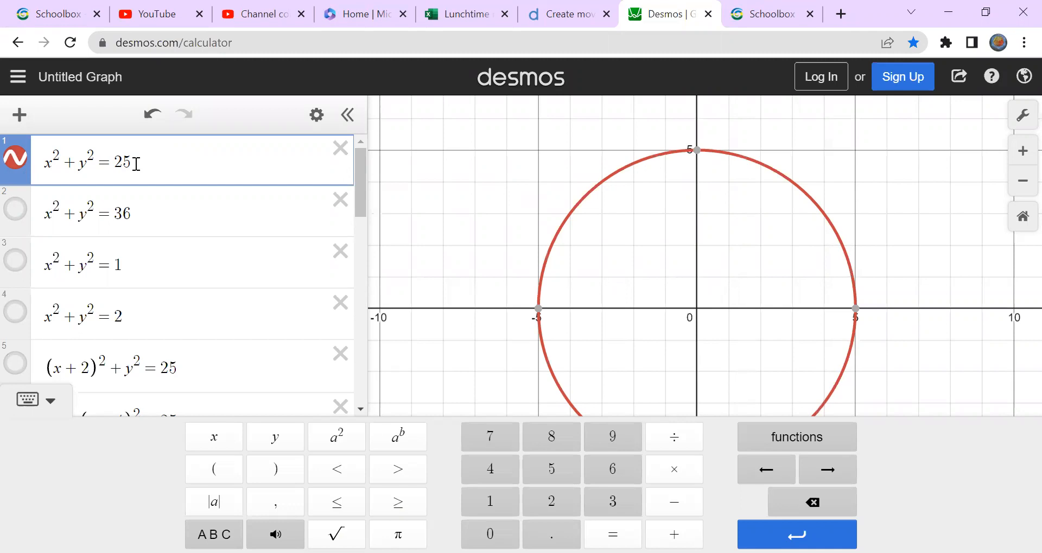
left_click_drag(135, 160, 111, 162)
left_click(516, 357)
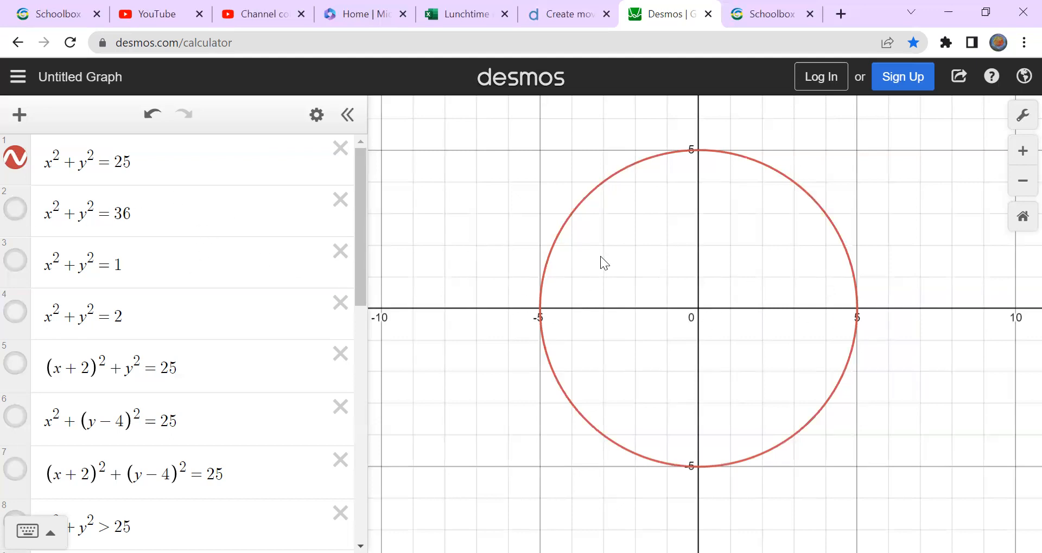
Show the graph of x² + y² = 36 and highlight the constant 36 in its equation.
left_click(16, 209)
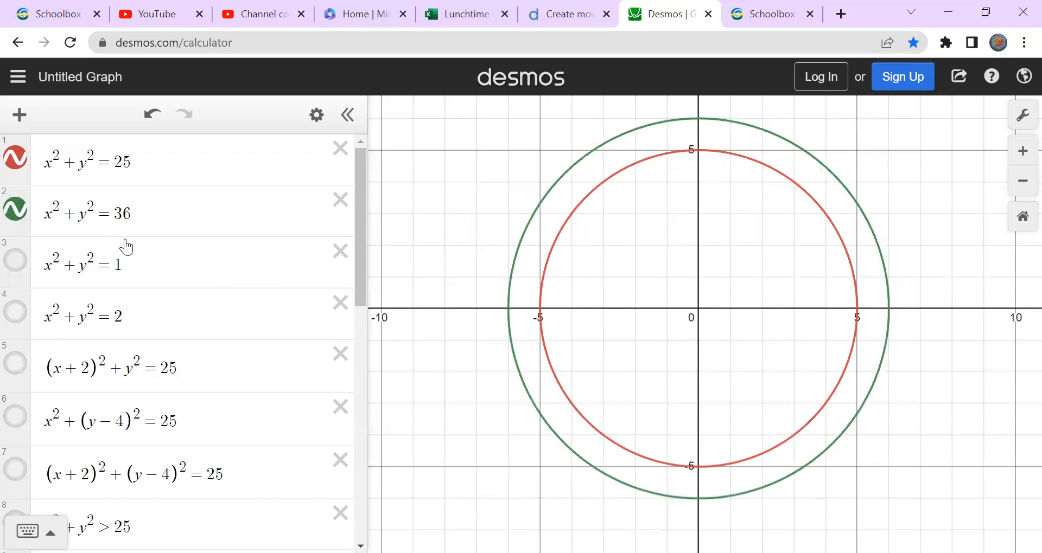
left_click_drag(123, 213, 109, 212)
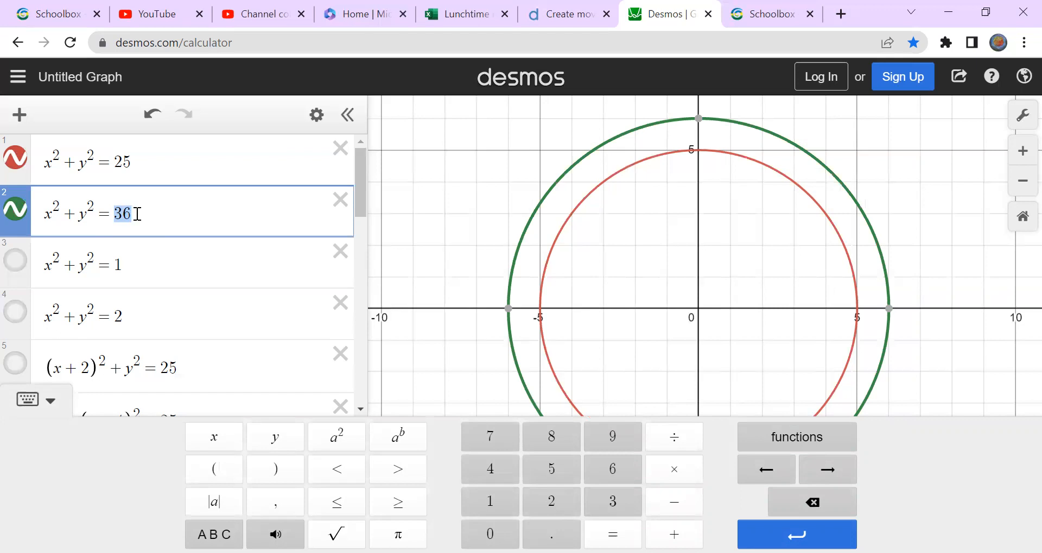
left_click(137, 214)
Show the graph of x² + y² = 1 and compare the constants in the first three circle equations.
left_click(15, 262)
left_click(18, 266)
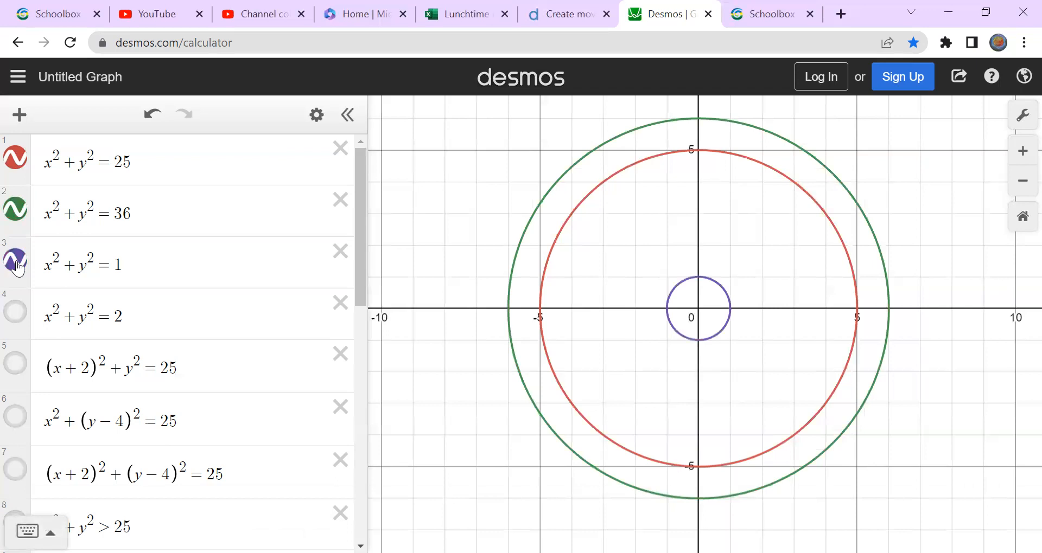
left_click(124, 263)
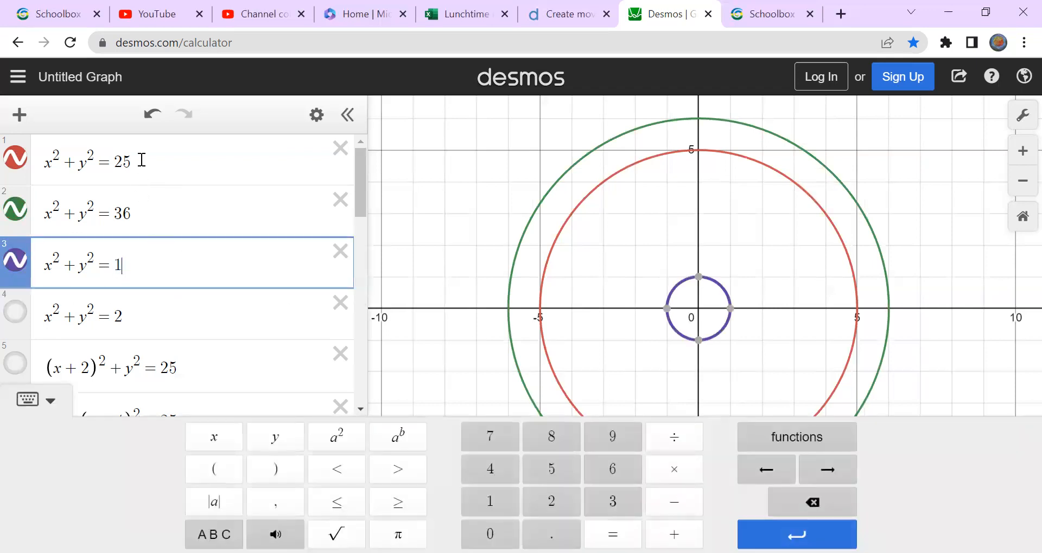
left_click(141, 160)
double_click(130, 160)
double_click(135, 213)
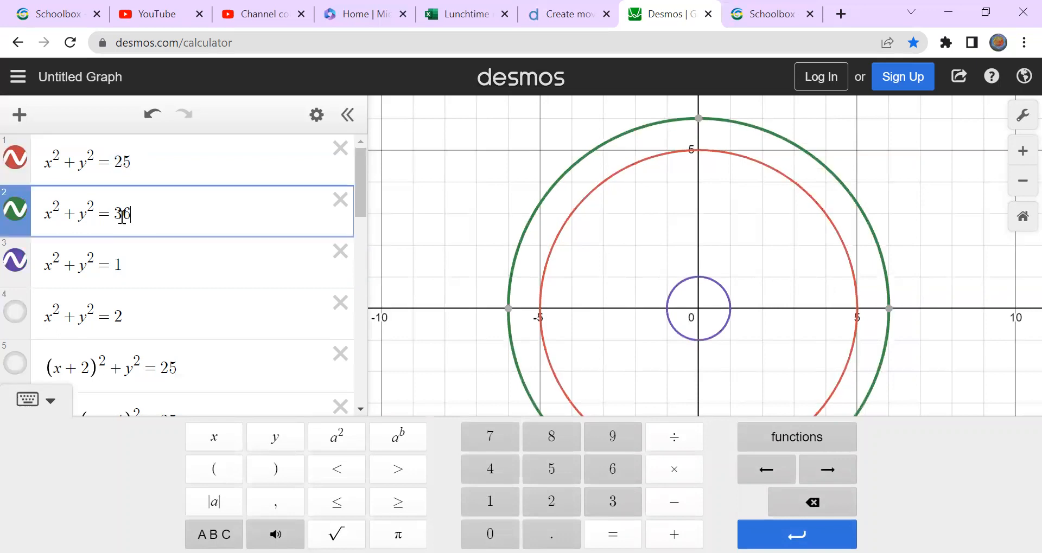
double_click(119, 258)
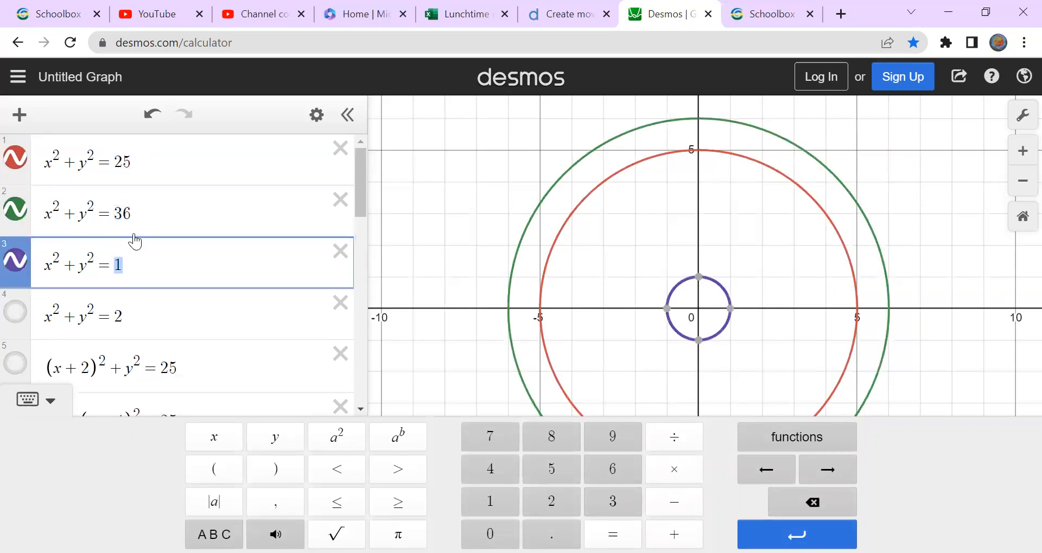
left_click(136, 207)
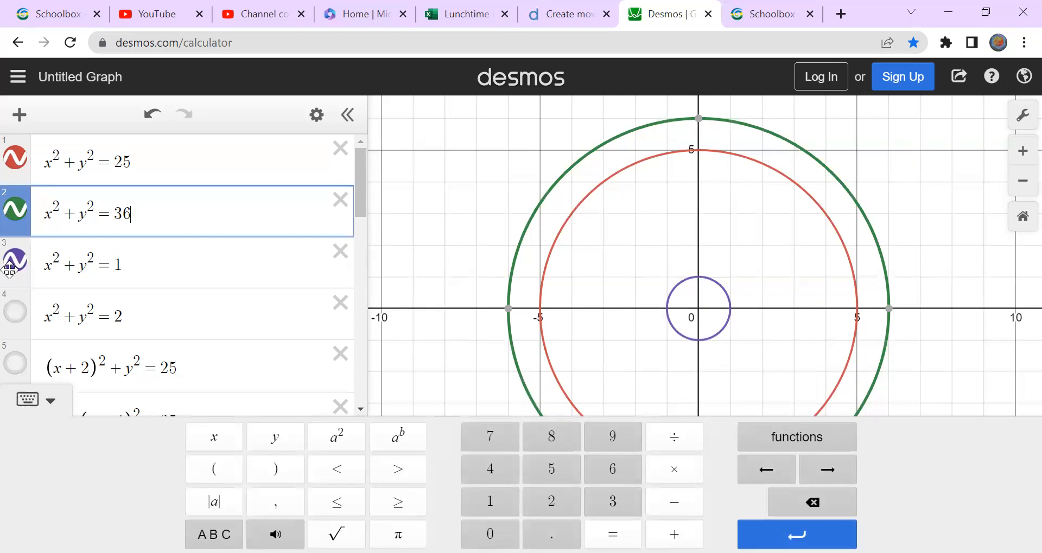
Show the graph of x² + y² = 2 and examine where that circle crosses the positive x-axis.
left_click(16, 311)
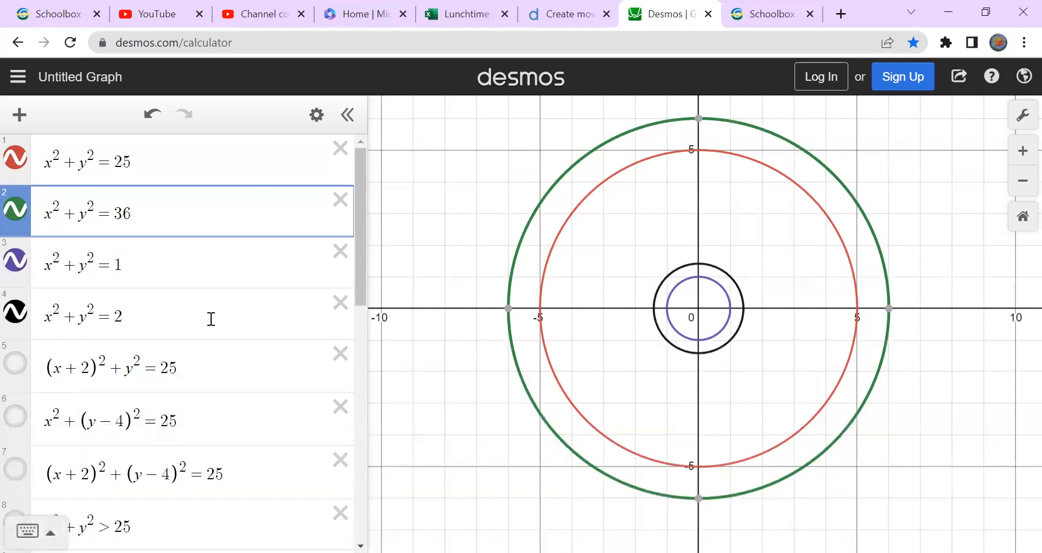
double_click(116, 317)
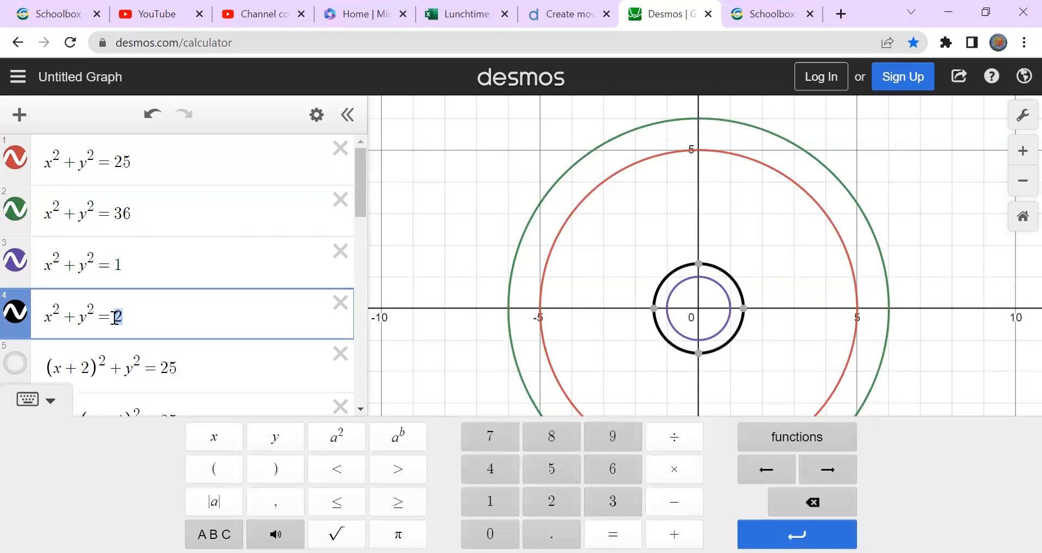
left_click(743, 311)
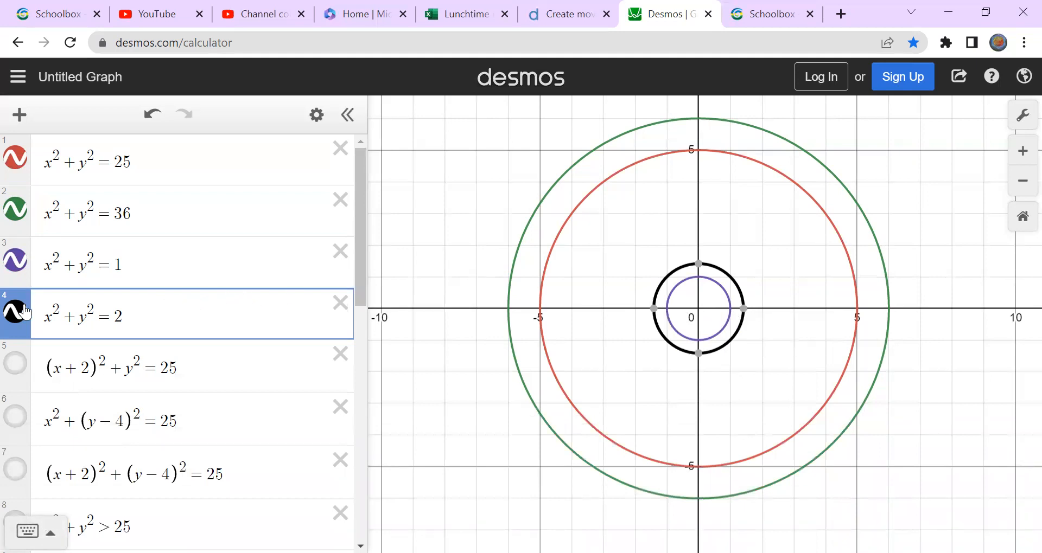
Hide the circles x² + y² = 2, x² + y² = 1 and x² + y² = 36.
left_click(13, 312)
left_click(15, 262)
left_click(17, 213)
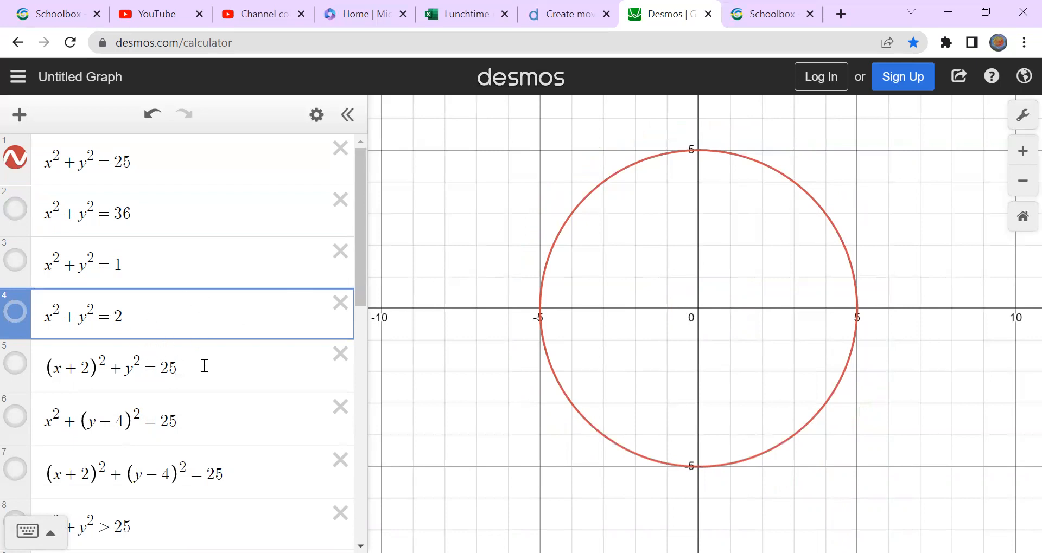
Highlight the x + 2 term in (x + 2)² + y² = 25 and show that equation's graph.
left_click(52, 369)
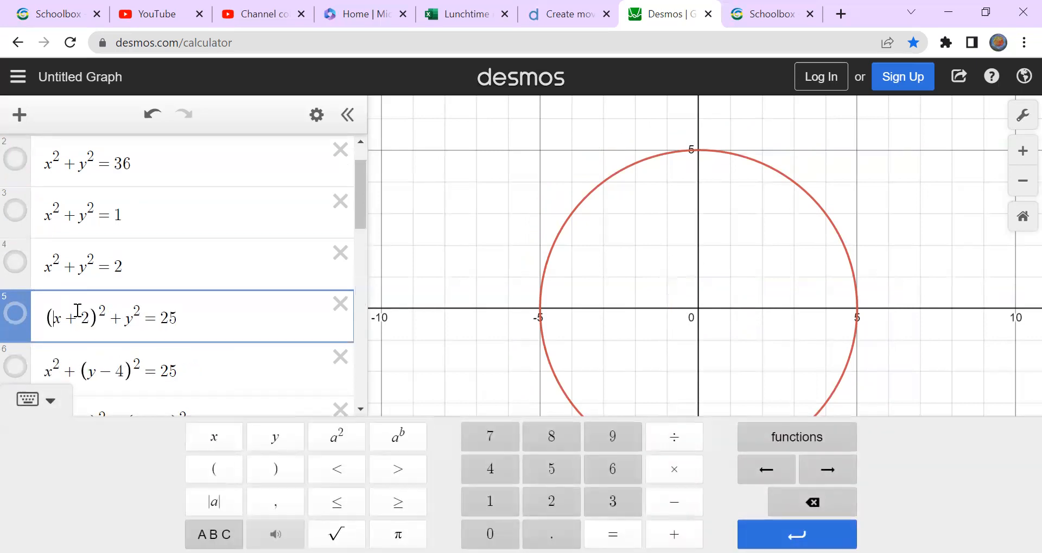
left_click_drag(93, 318, 49, 324)
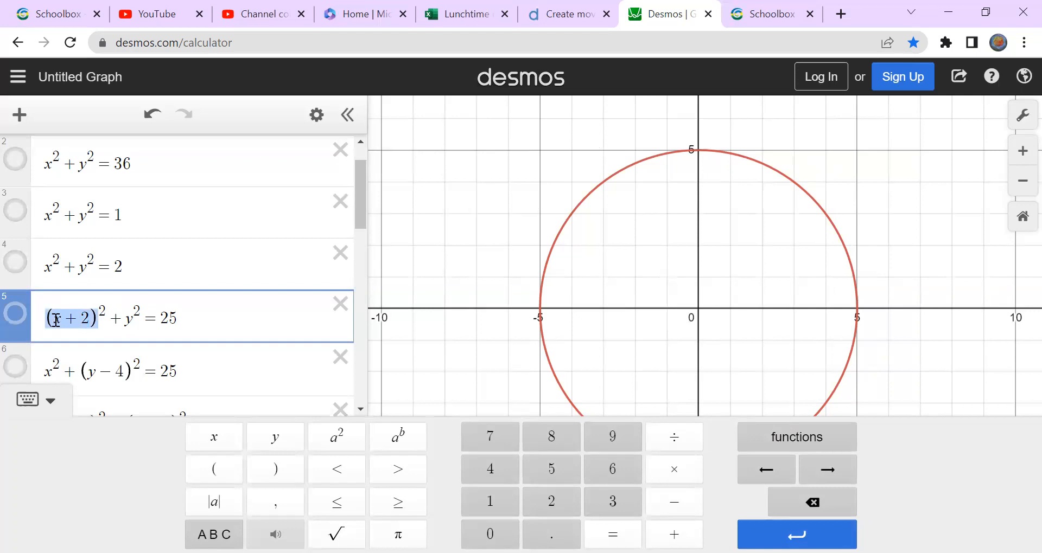
left_click(56, 320)
left_click_drag(54, 319, 87, 319)
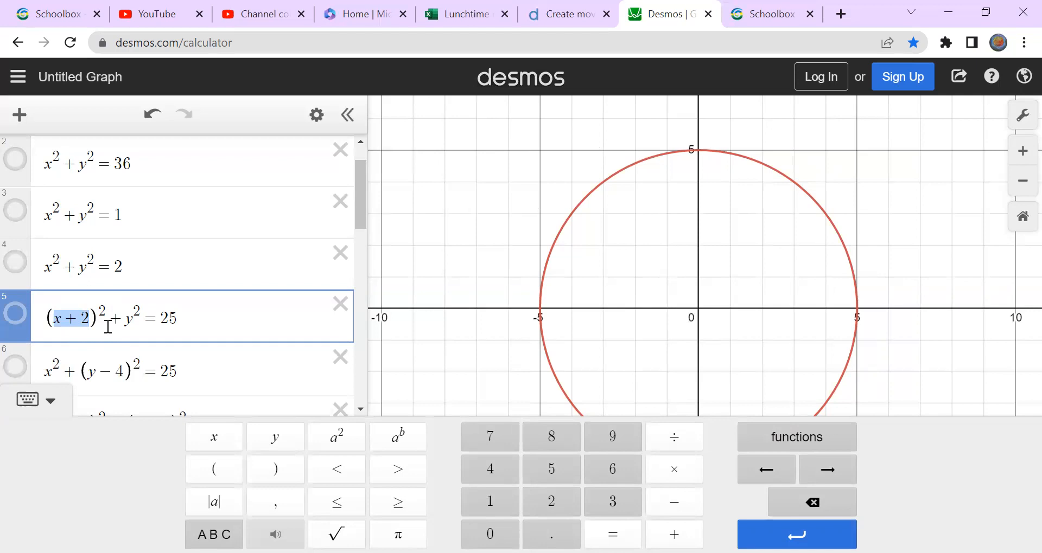
left_click(15, 314)
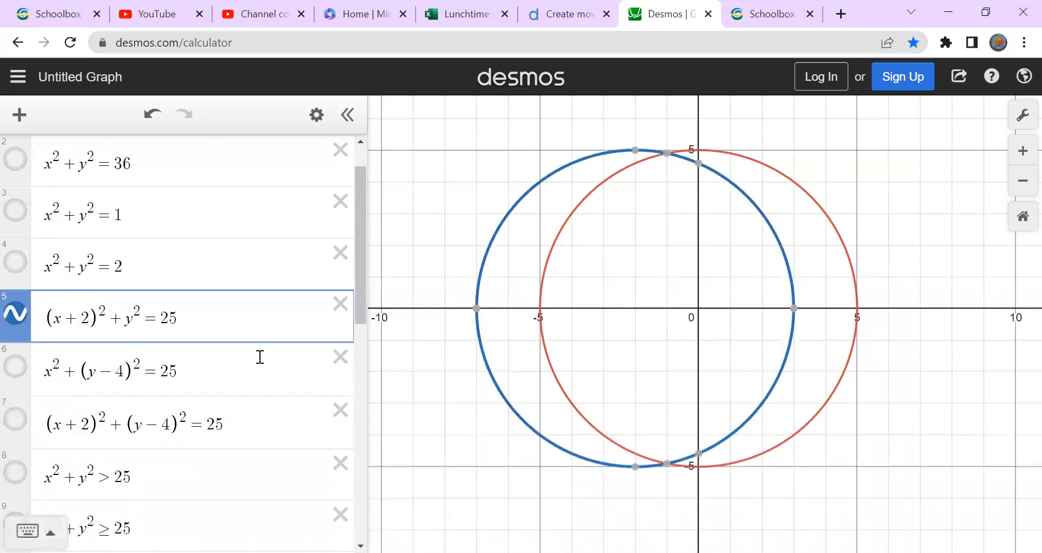
Compare the negative x-intercepts of x² + y² = 25 and (x + 2)² + y² = 25, and hide the shifted circle.
left_click(541, 307)
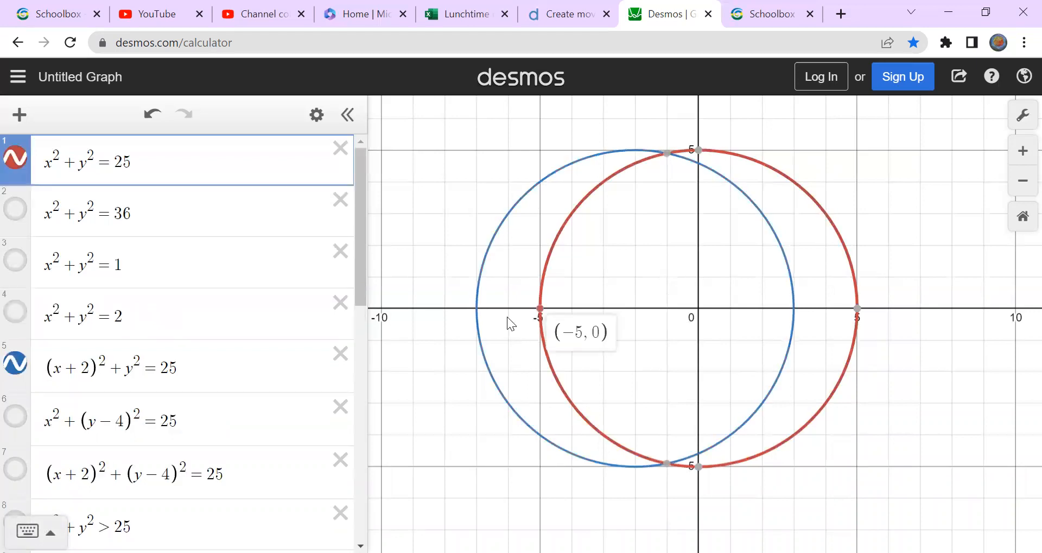
left_click(477, 307)
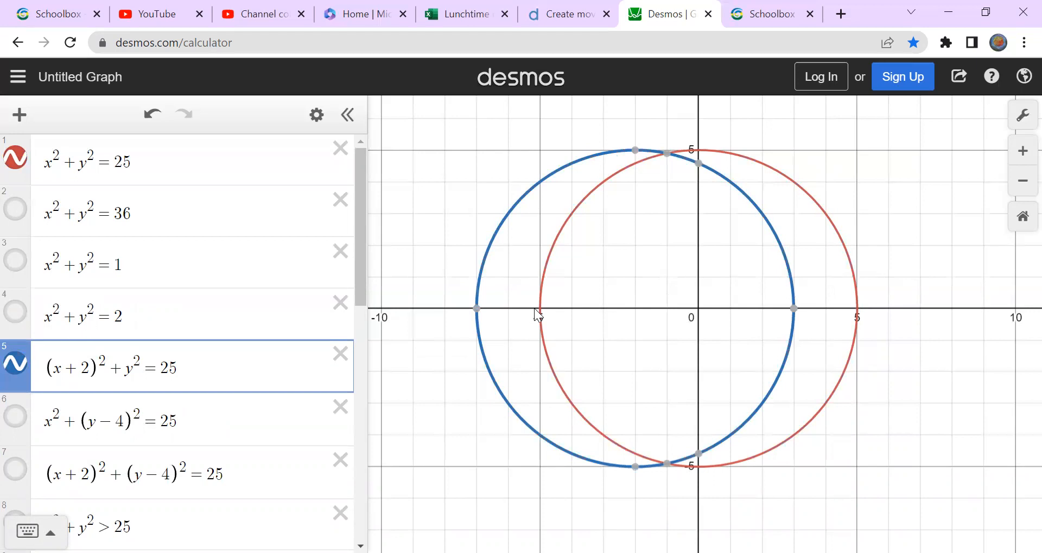
left_click(11, 367)
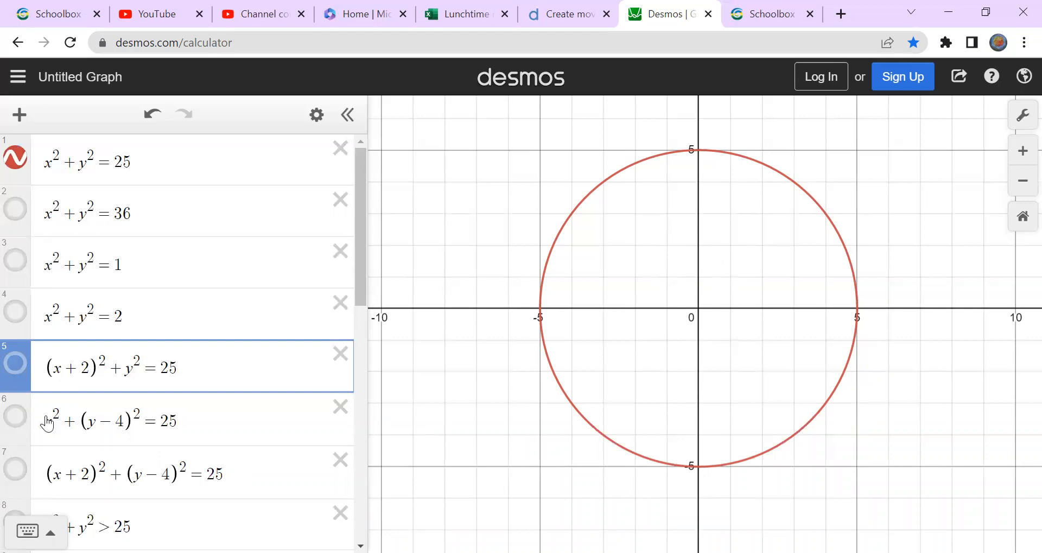
Highlight the y − 4 term in x² + (y − 4)² = 25, and briefly show that circle before hiding it.
left_click(125, 426)
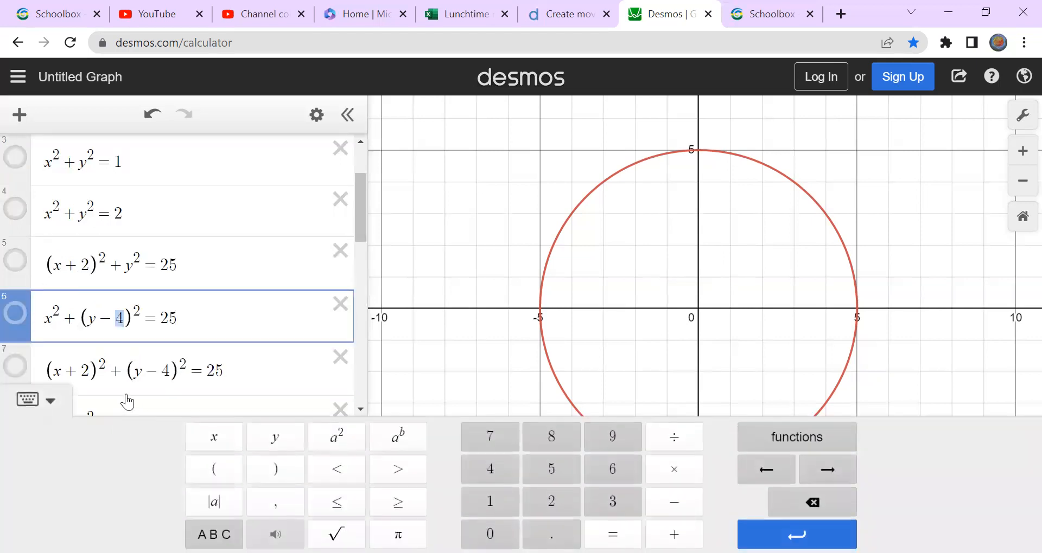
left_click_drag(125, 319, 88, 320)
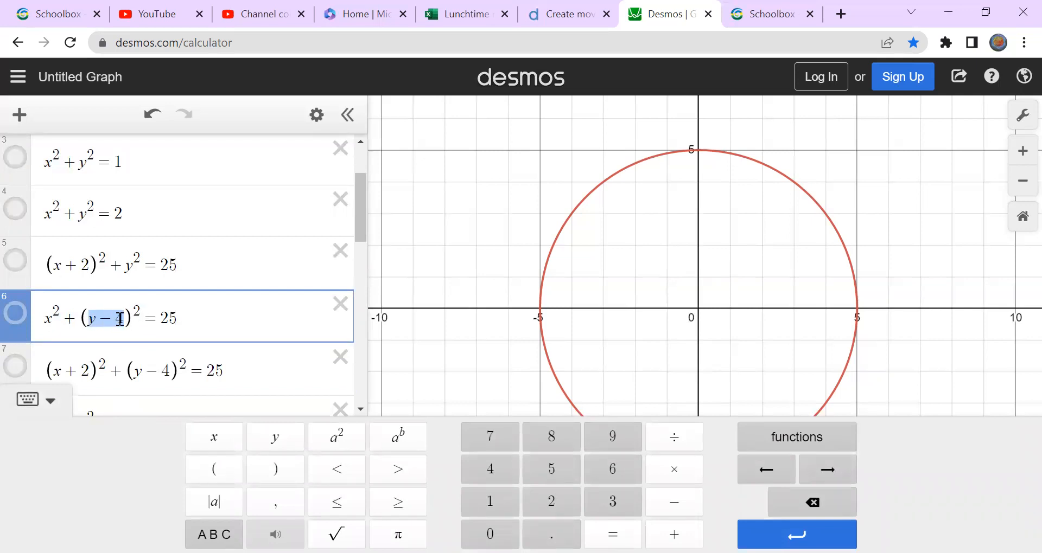
left_click(16, 312)
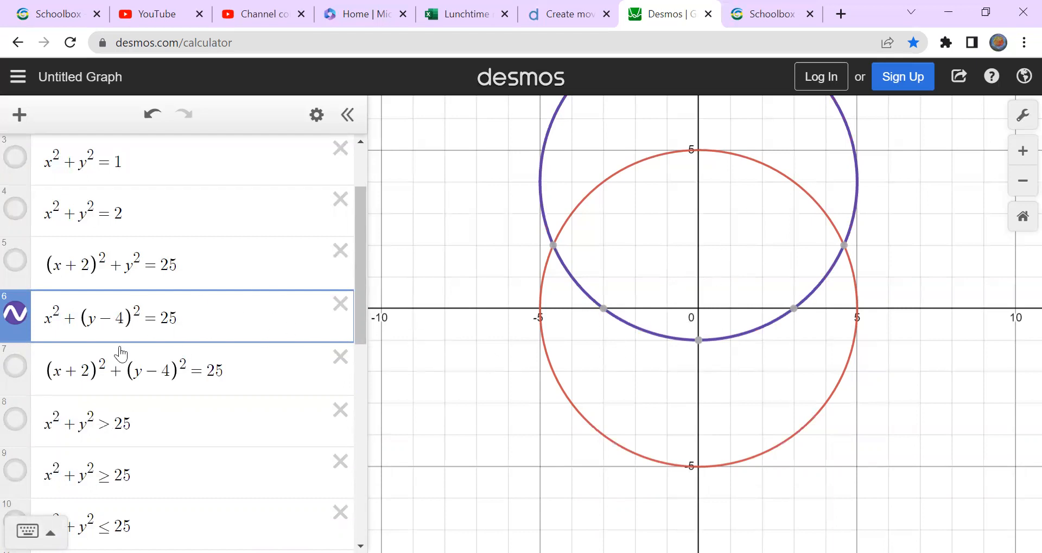
left_click(17, 315)
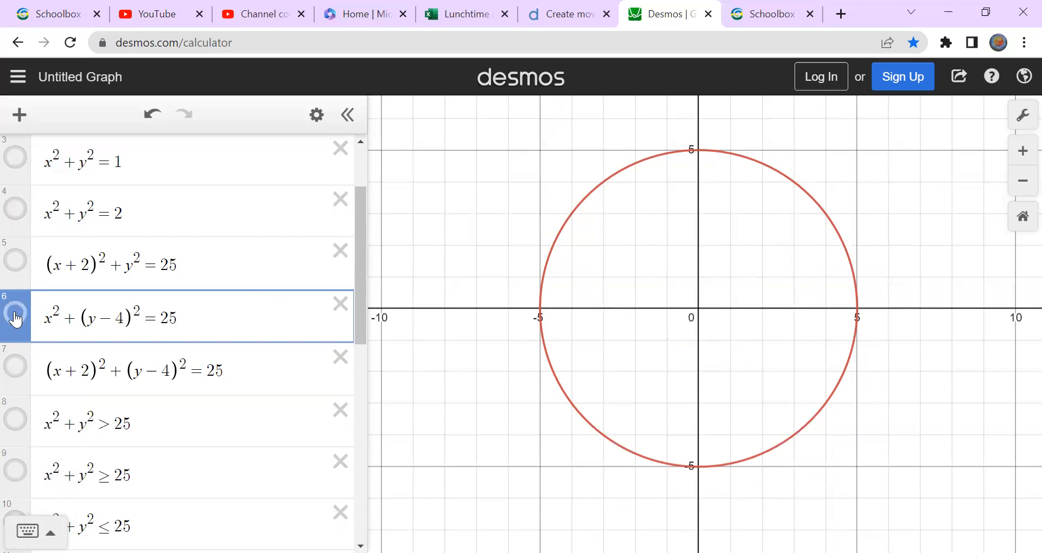
Show (x + 2)² + (y − 4)² = 25 to view its combined shift from the original circle, and hide it again.
left_click(16, 367)
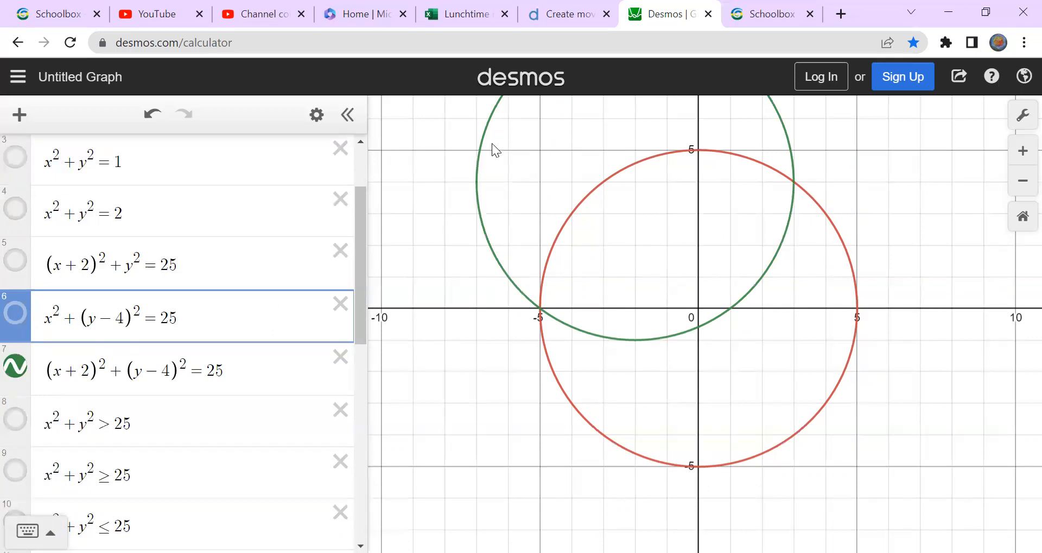
left_click_drag(446, 421, 466, 455)
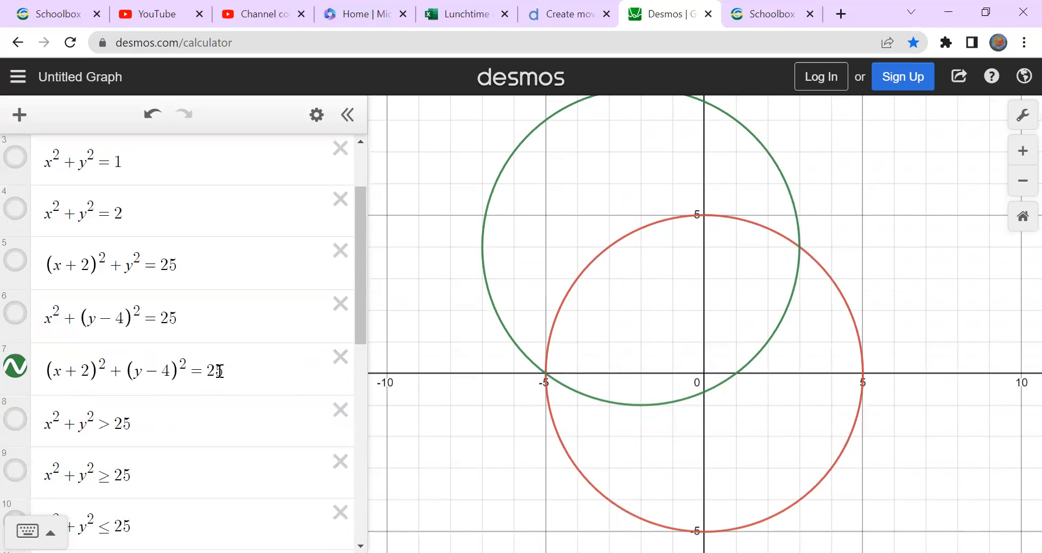
left_click(16, 367)
Show the shaded region of x² + y² > 25 to view its boundary, and hide it again.
scroll(491, 412, "down", 1)
left_click_drag(479, 428, 459, 379)
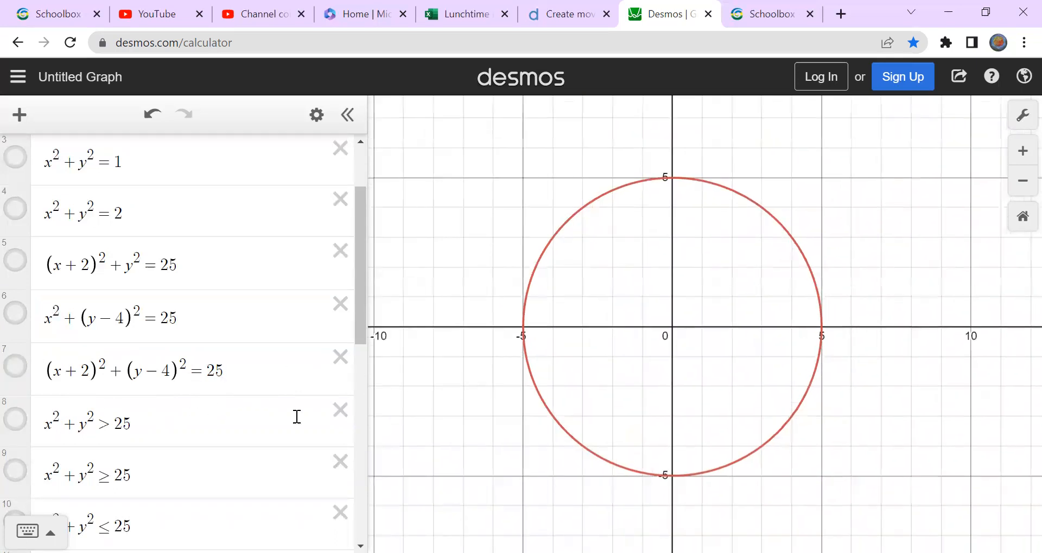
left_click(16, 421)
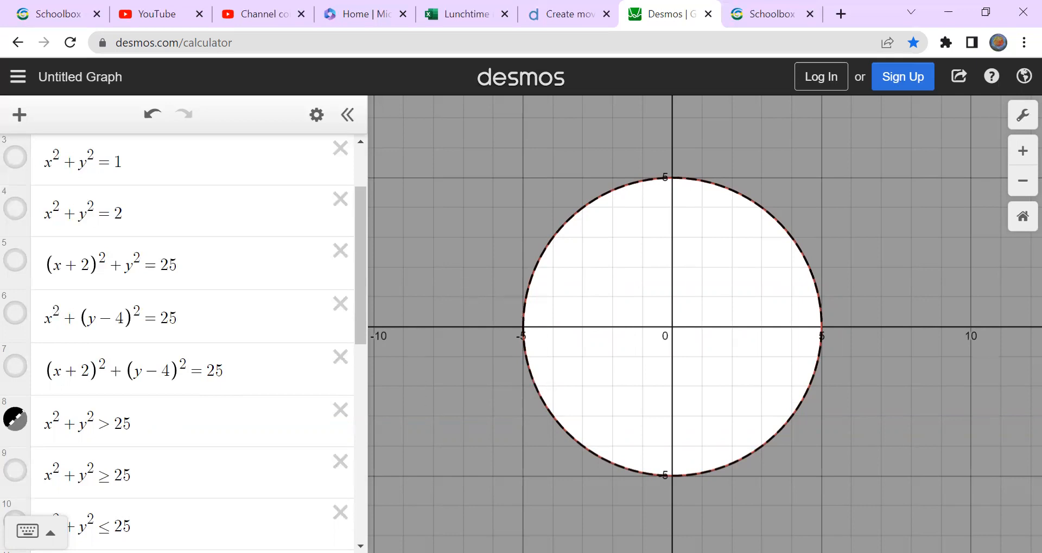
left_click(15, 419)
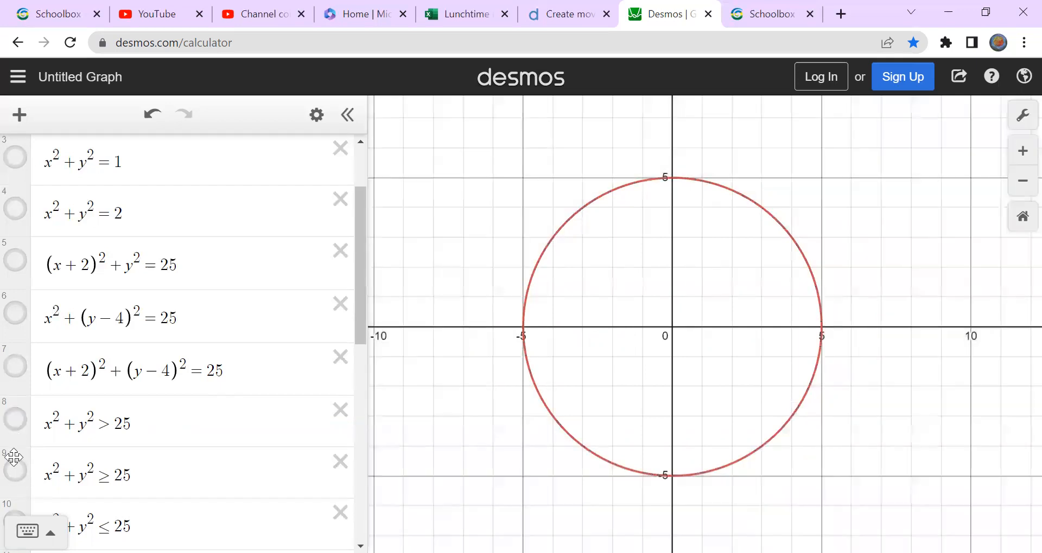
Show the shaded region of x² + y² ≥ 25 to examine its boundary, and hide it again.
left_click(15, 470)
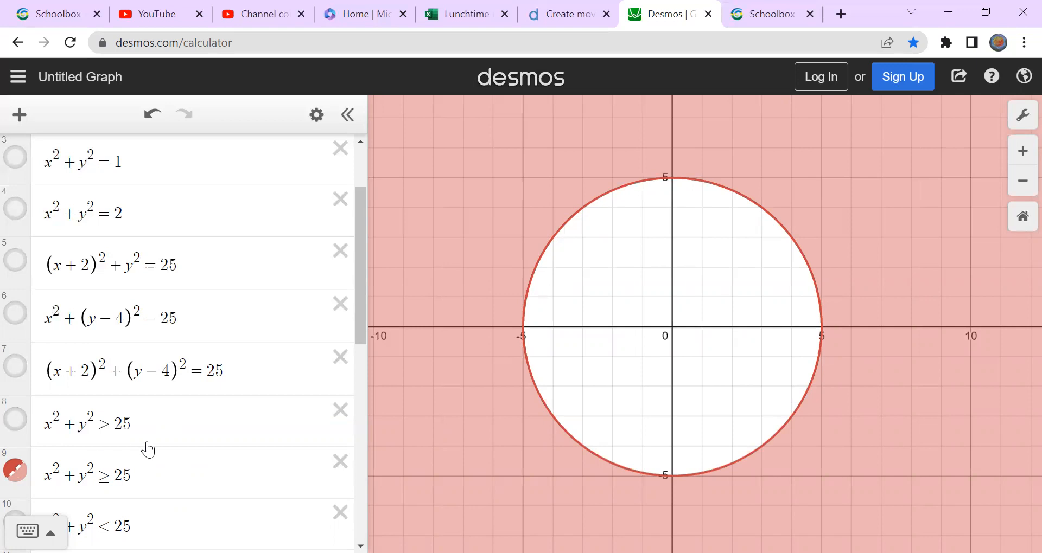
scroll(148, 443, "down", 2)
scroll(148, 443, "down", 2)
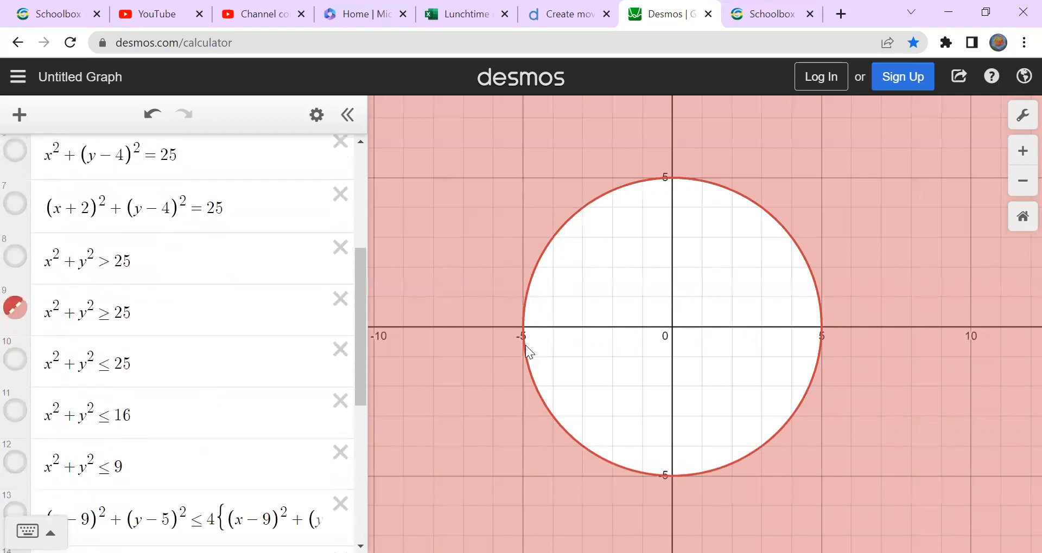
left_click(16, 309)
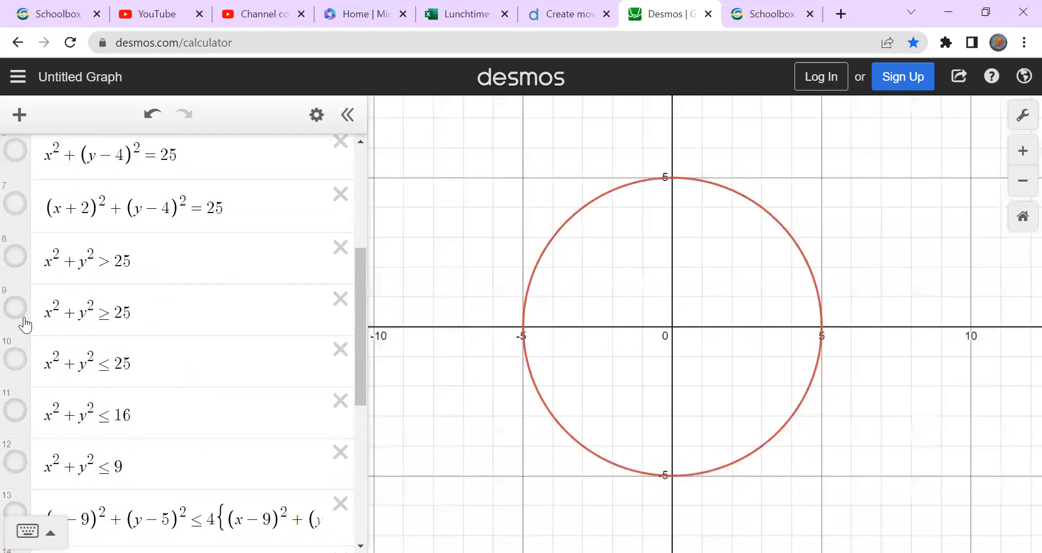
Show the shaded regions of x² + y² ≤ 25, x² + y² ≤ 16 and x² + y² ≤ 9 together.
left_click(16, 361)
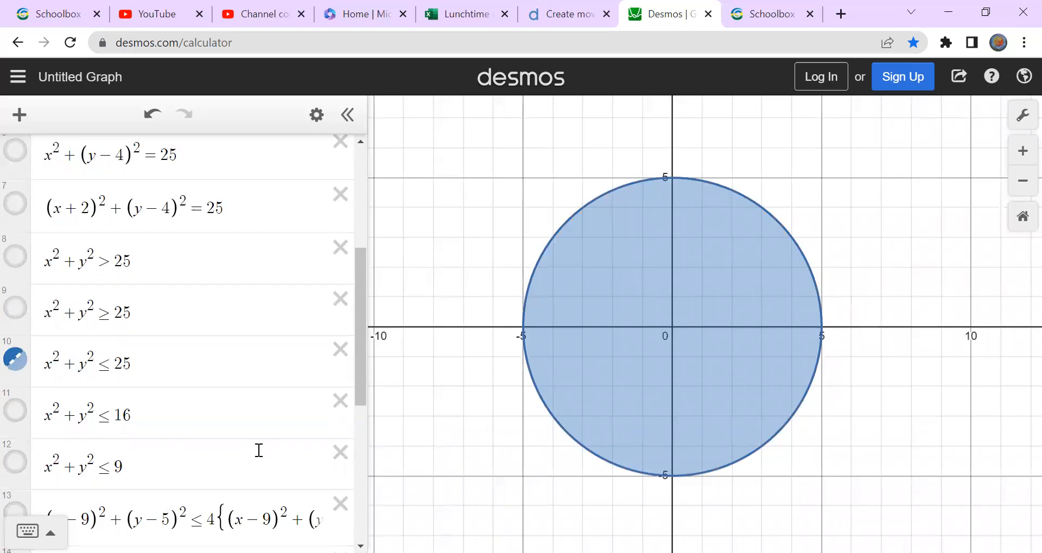
left_click(11, 411)
left_click(15, 463)
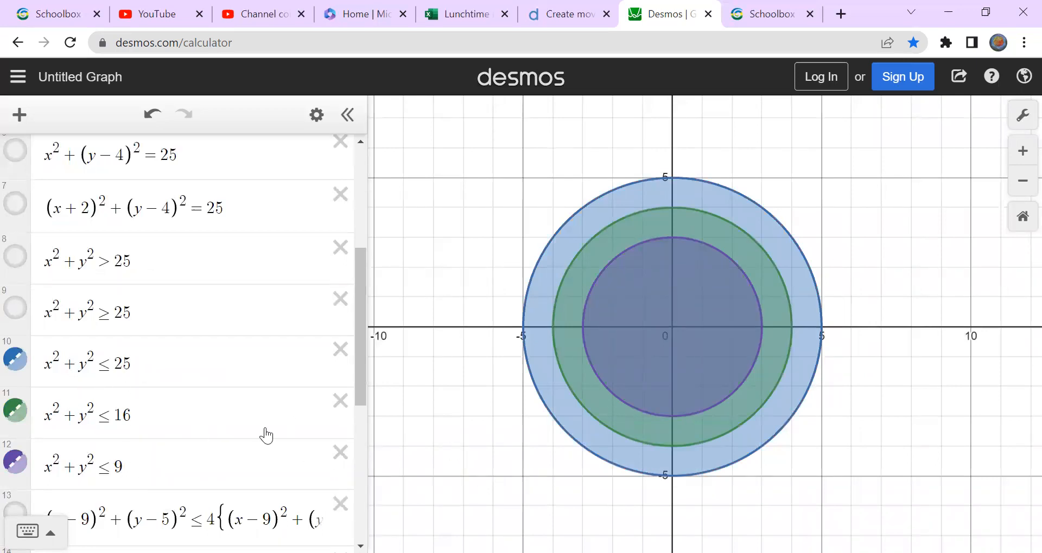
Hide the shaded regions of x² + y² ≤ 9, x² + y² ≤ 16 and x² + y² ≤ 25.
scroll(211, 421, "down", 2)
left_click(13, 330)
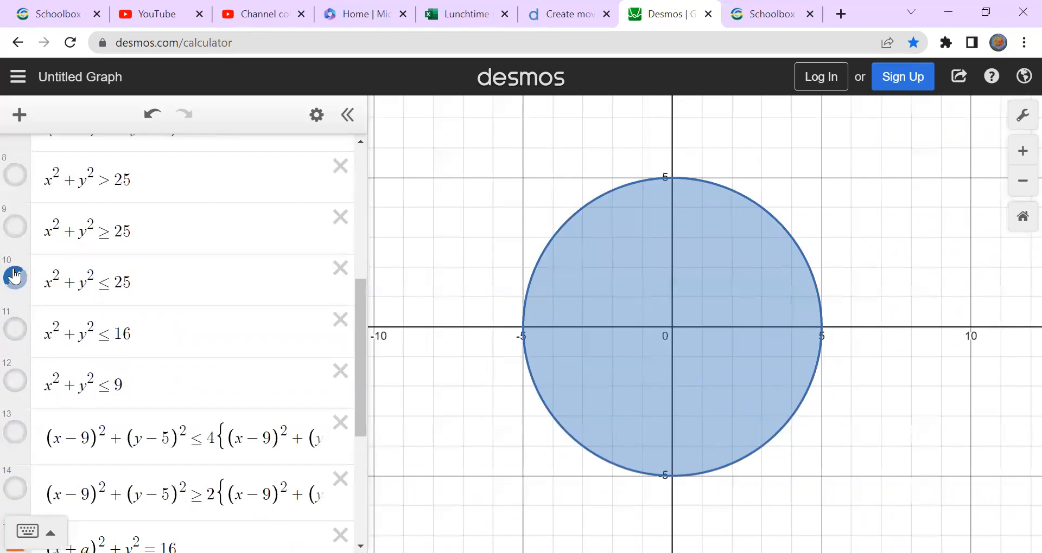
left_click(15, 278)
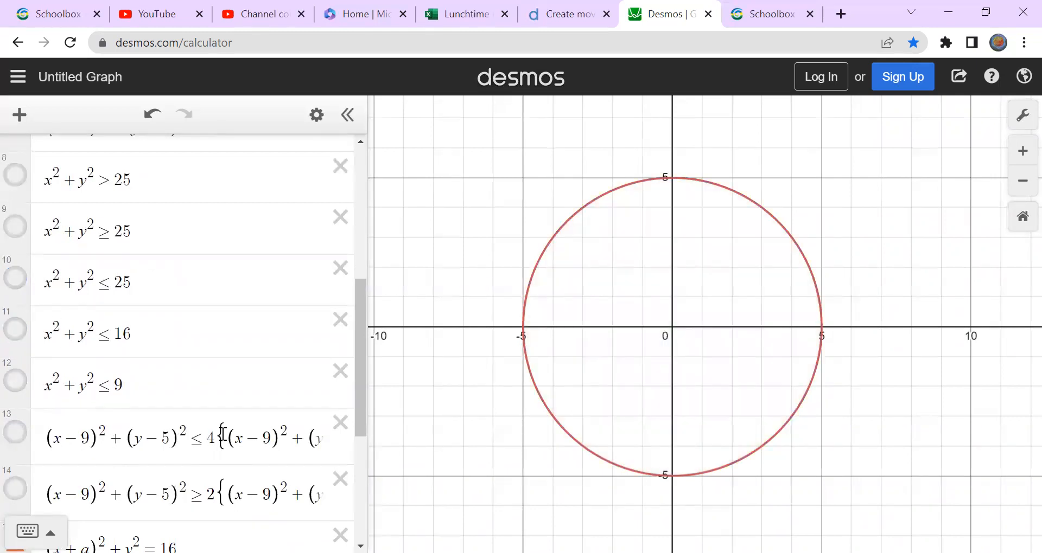
left_click_drag(219, 434, 223, 437)
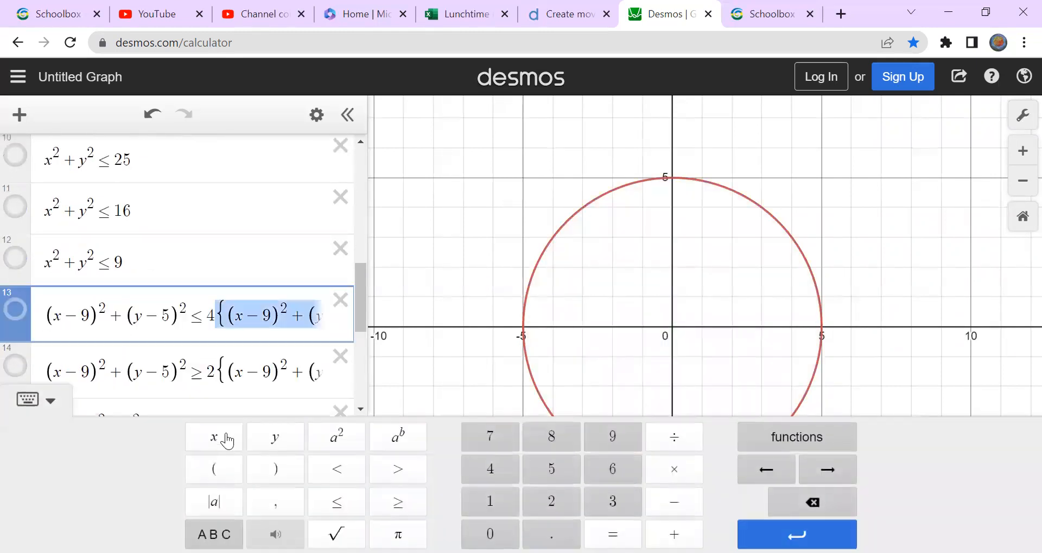
key("ctrl+z")
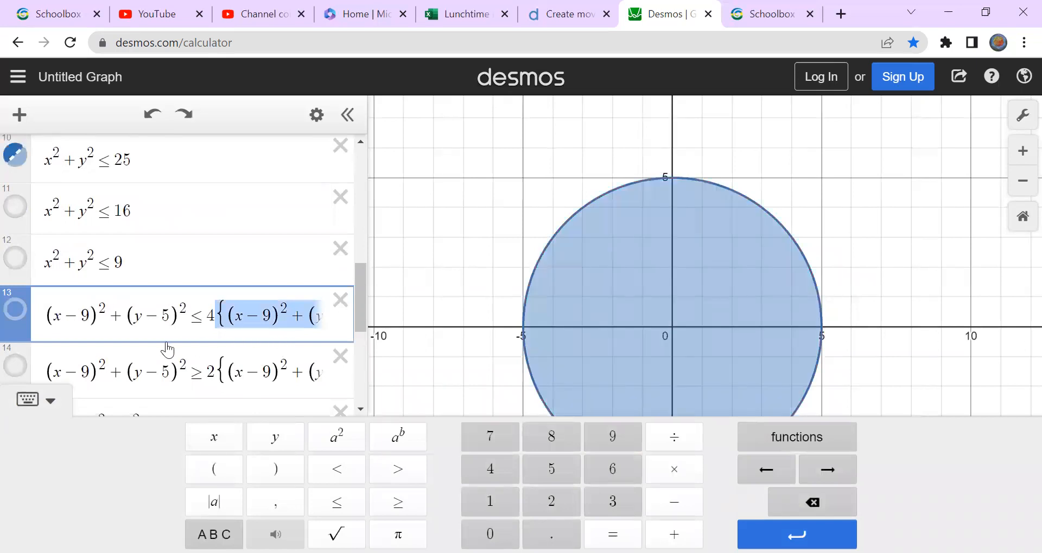
left_click(15, 164)
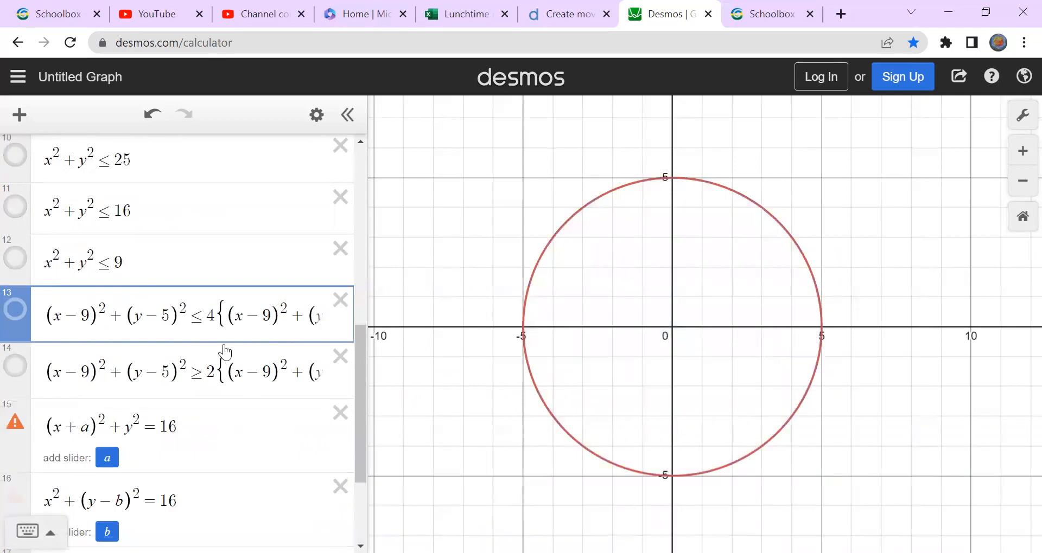
Remove the braced restriction from (x − 9)² + (y − 5)² ≤ 4 and show its shaded disc.
left_click_drag(217, 314, 349, 326)
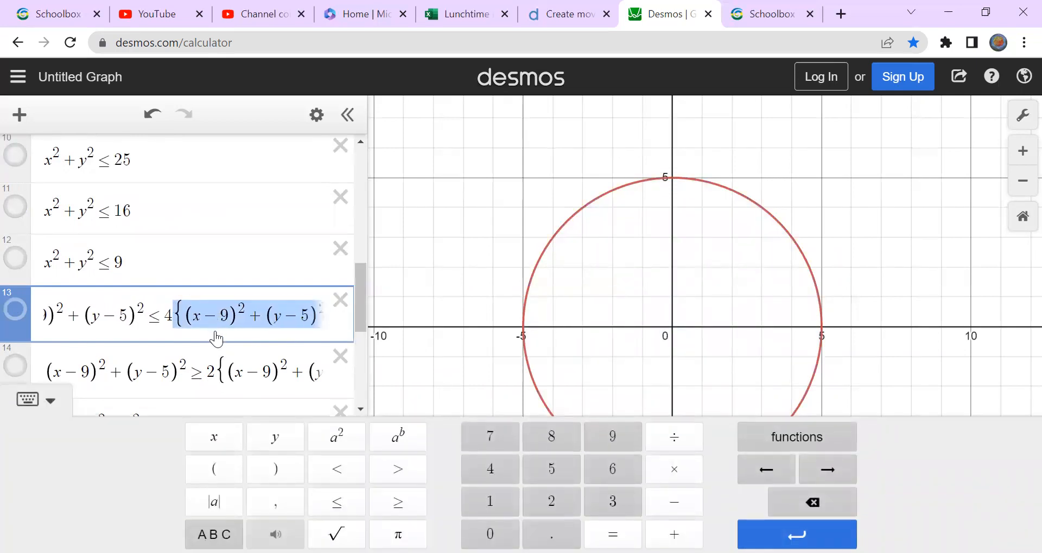
key("BackSpace")
left_click(10, 314)
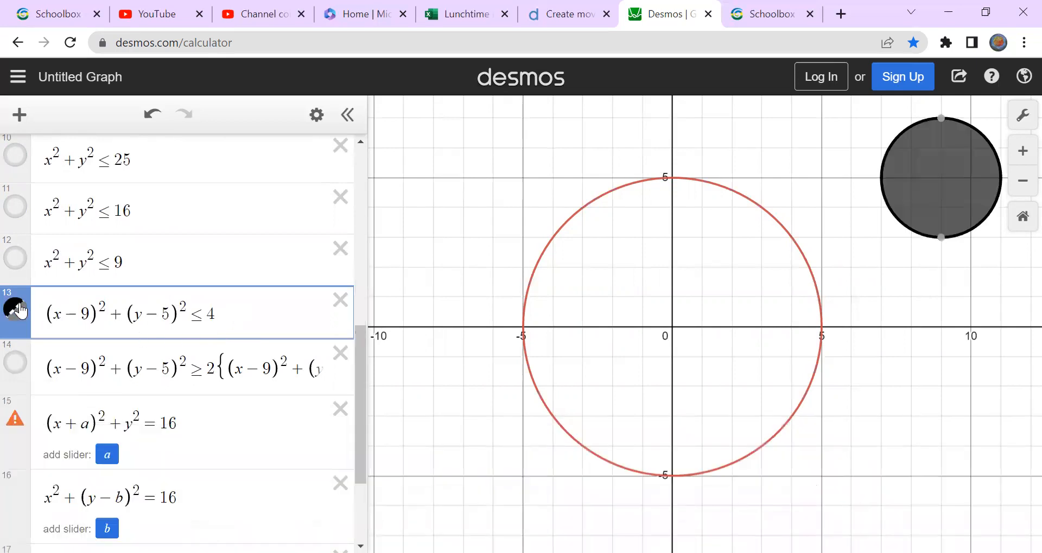
mouse_move(670, 317)
left_mouse_down()
mouse_move(623, 322)
mouse_move(552, 355)
mouse_move(524, 381)
left_mouse_up()
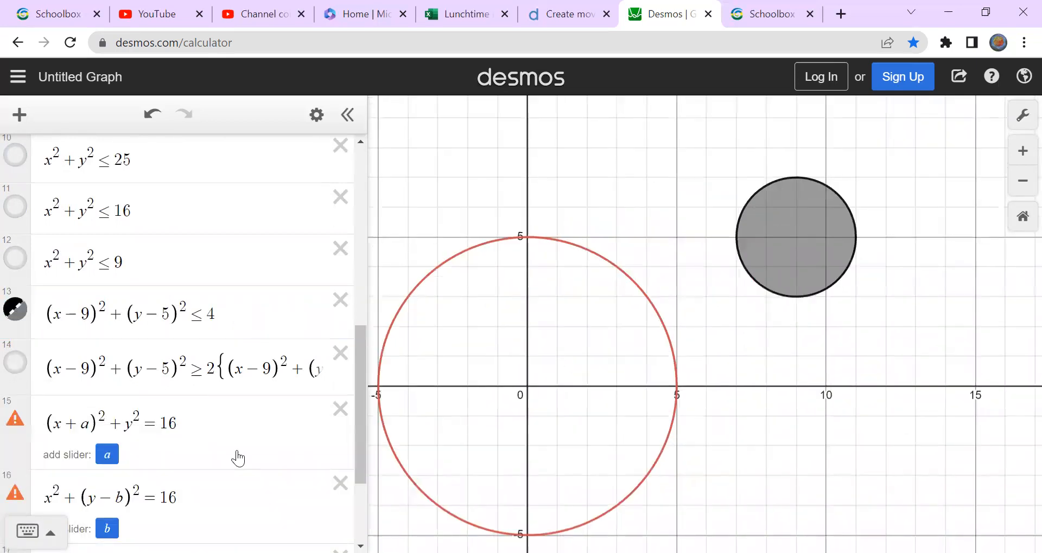
Examine the x − 9 and y − 5 terms of the inequality against the centre of the shaded disc.
left_click(79, 314)
left_click_drag(78, 314, 57, 314)
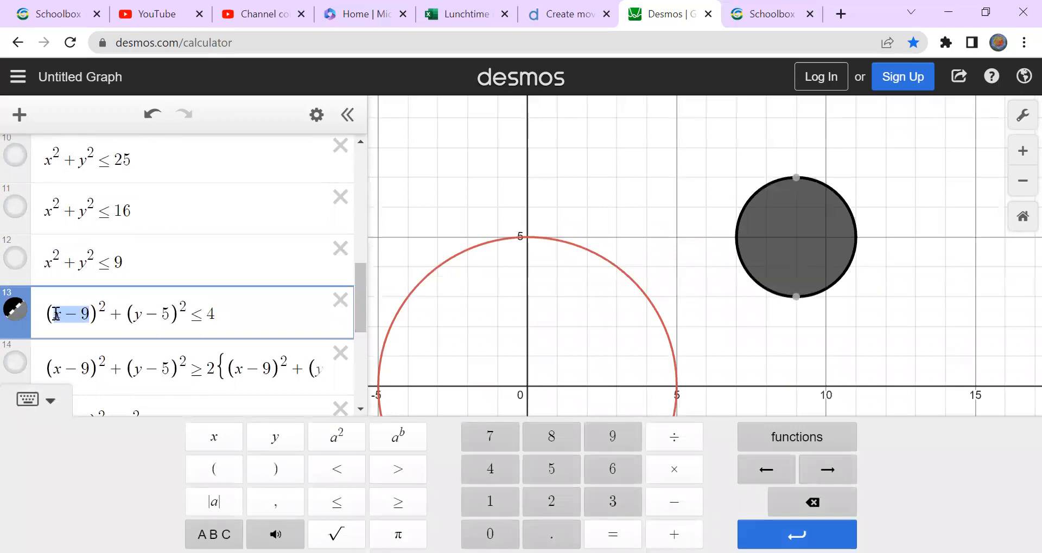
left_click_drag(169, 313, 145, 315)
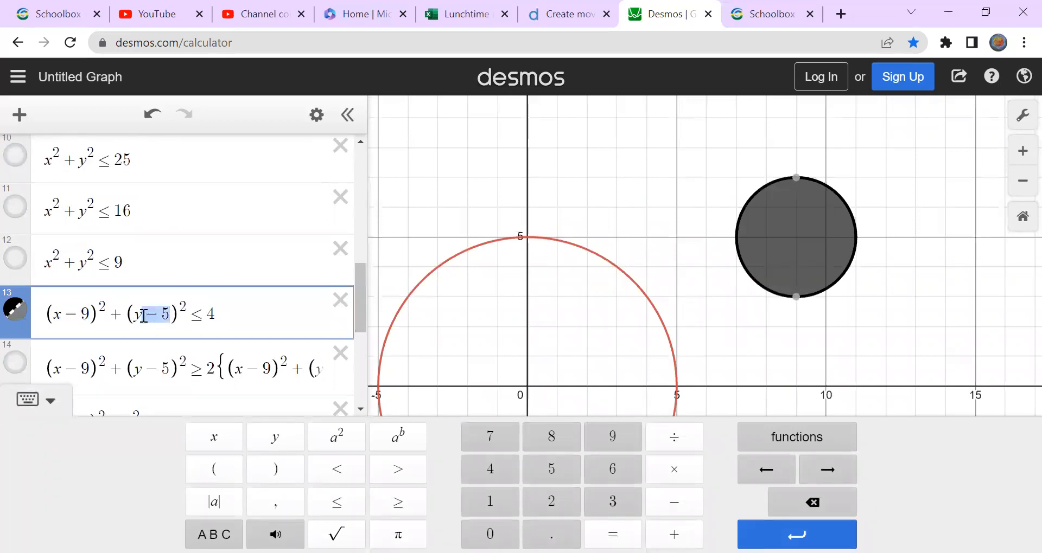
left_click(798, 238)
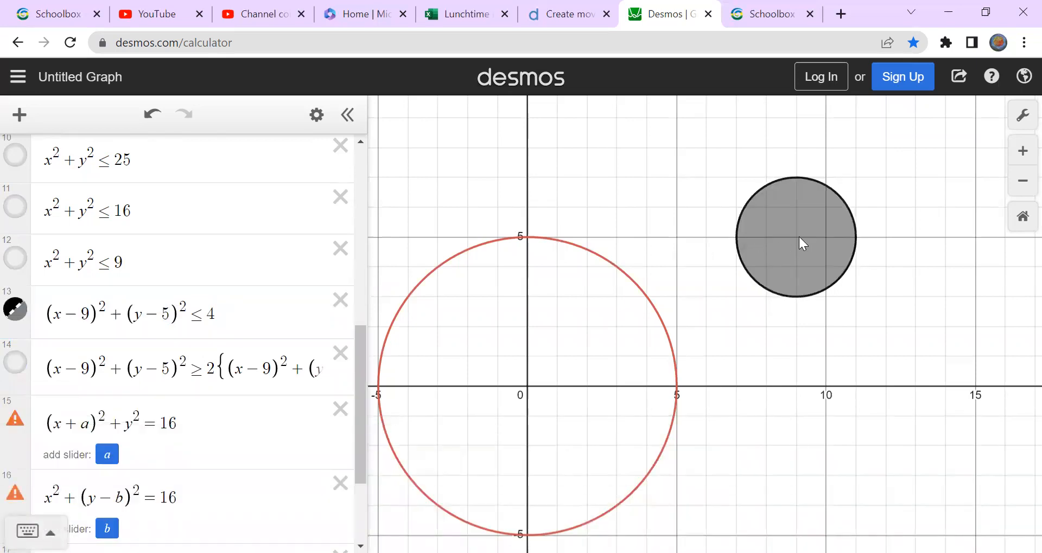
Append the restriction {(x − 9)² + (y − 5)² ≥ 2} to (x − 9)² + (y − 5)² ≤ 4, comparing the graph with and without it.
left_click(228, 314)
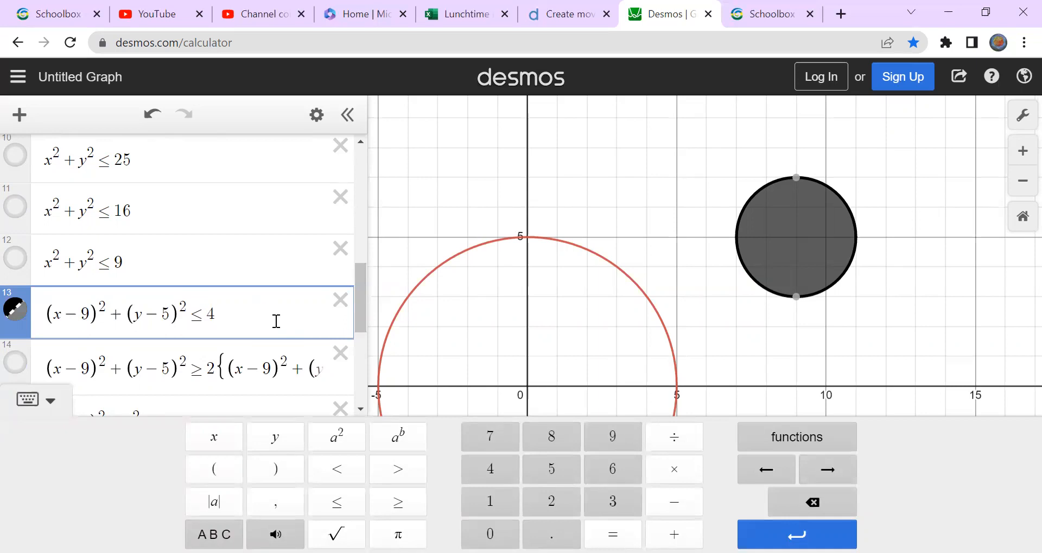
type("{(x-9)^2+(y-5)^2≥2}")
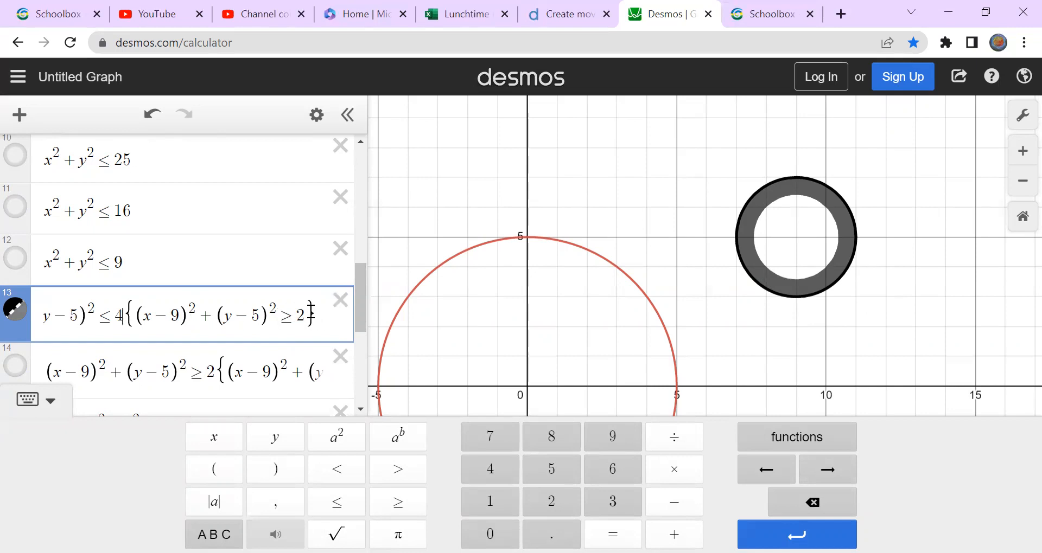
left_click_drag(313, 316, 285, 314)
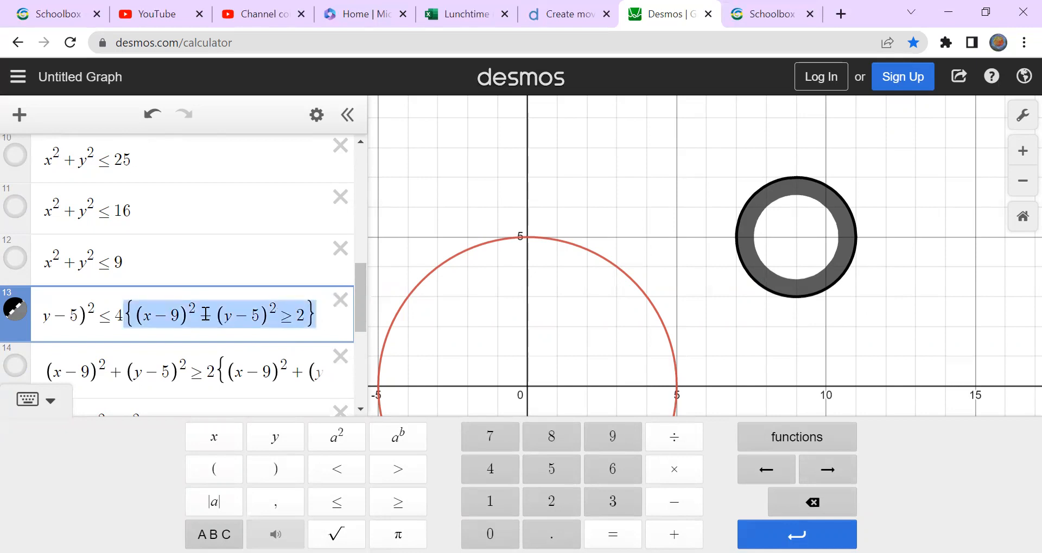
key("BackSpace")
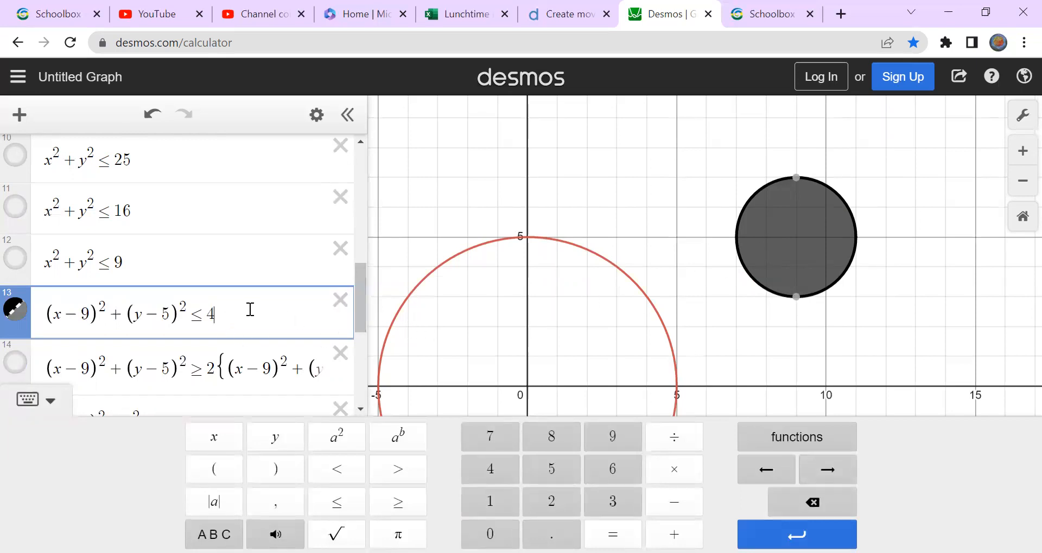
type("{(x-9)^2+(y-5)^2≥2}")
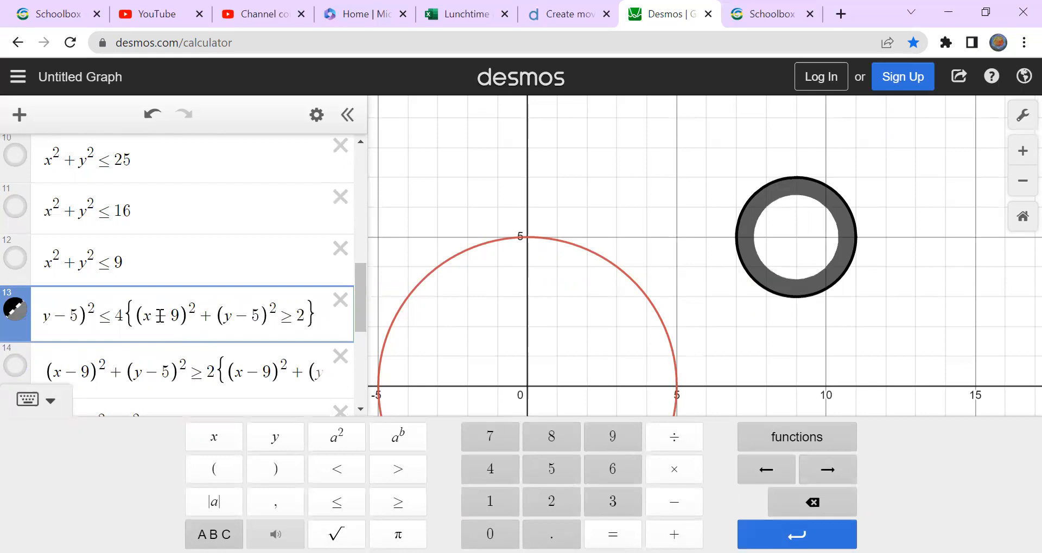
Examine the x shift, y shift and boundary value 2 inside the ring inequality's restriction.
left_click_drag(181, 315, 152, 315)
left_click_drag(261, 316, 233, 316)
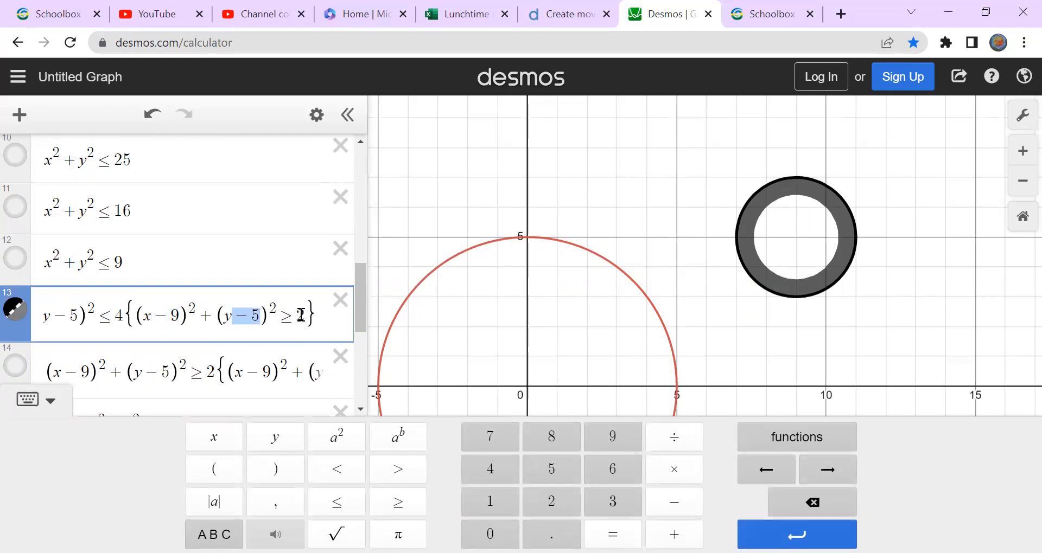
left_click_drag(308, 312, 299, 312)
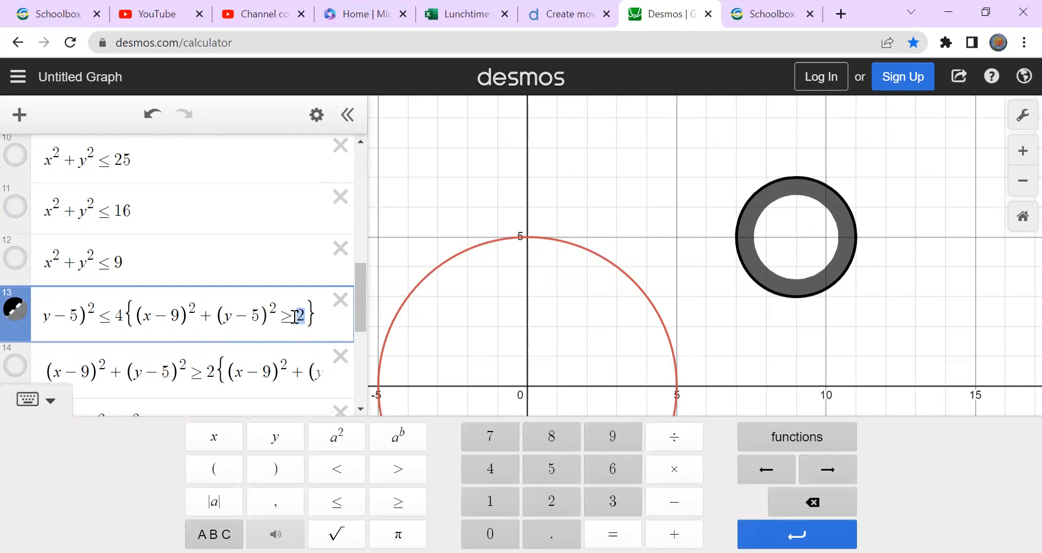
left_click(297, 316)
Delete the restricted (x − 9)² + (y − 5)² ≥ 2 expression and widen the expression list to fit the full ring inequality.
left_click(340, 356)
scroll(222, 372, "down", 1)
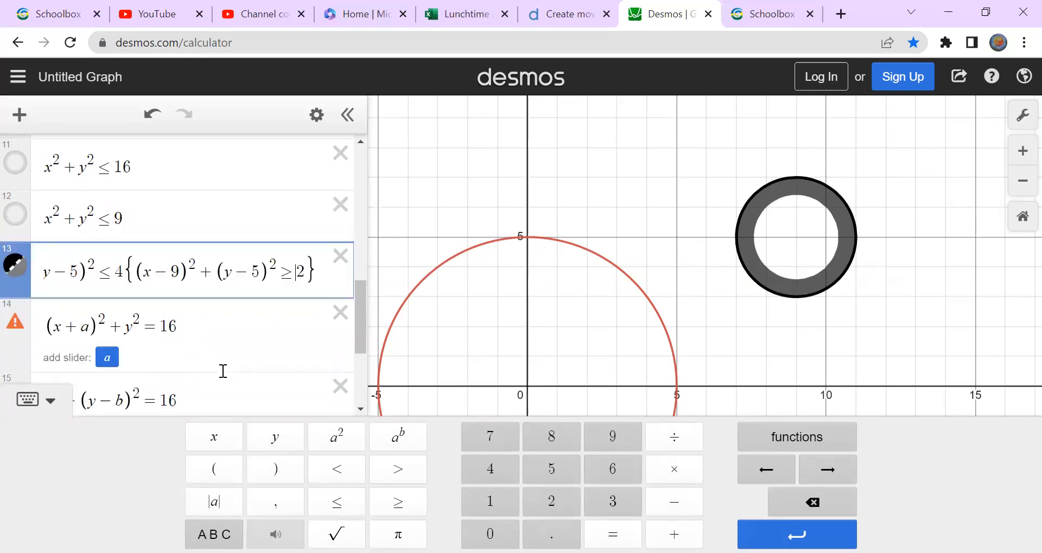
scroll(222, 372, "down", 1)
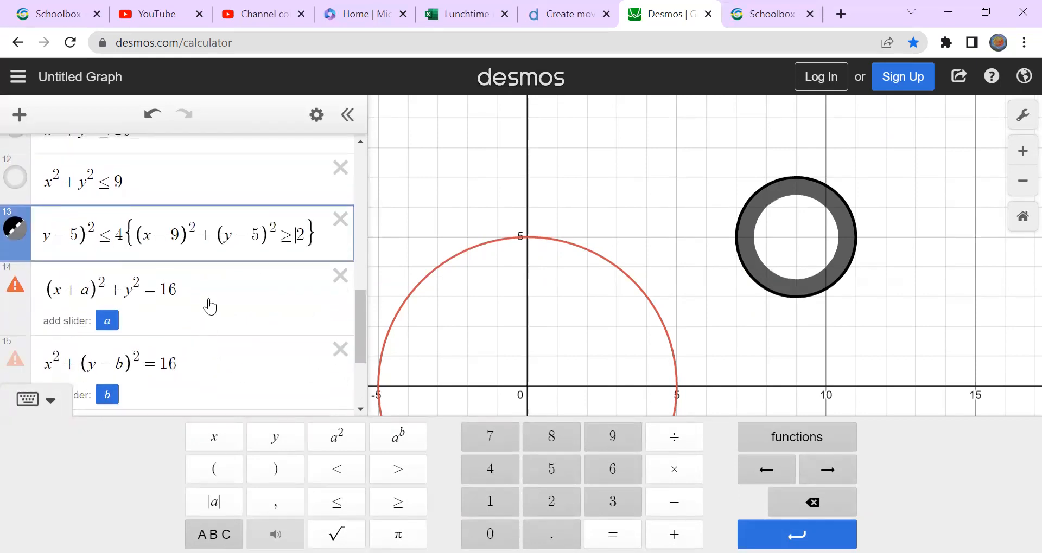
left_click(321, 228)
key("ctrl+z")
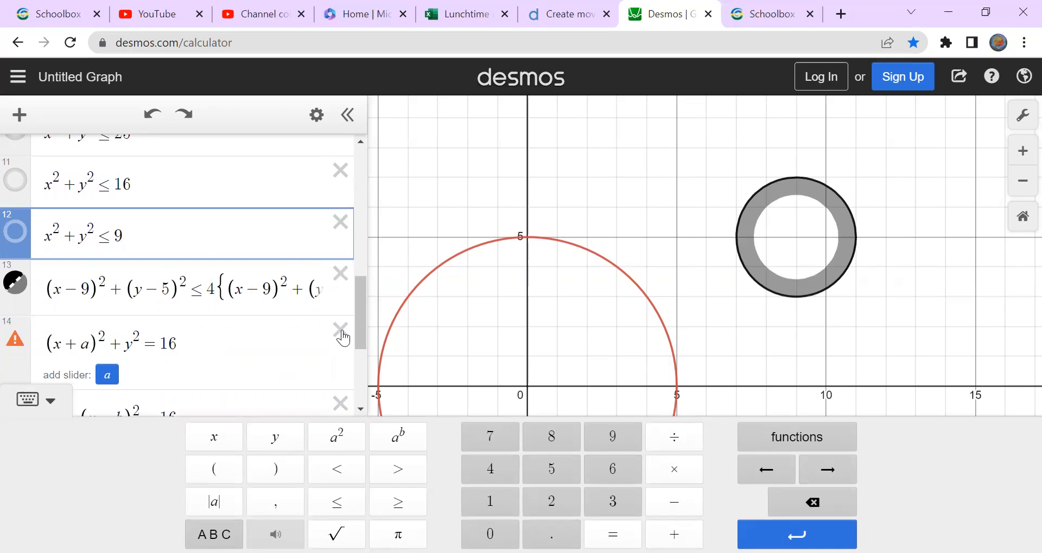
left_click_drag(375, 254, 507, 249)
Add (x − 9)² + (y − 5)² ≥ 2 as a new expression directly below the ring inequality.
left_click_drag(392, 291, 251, 289)
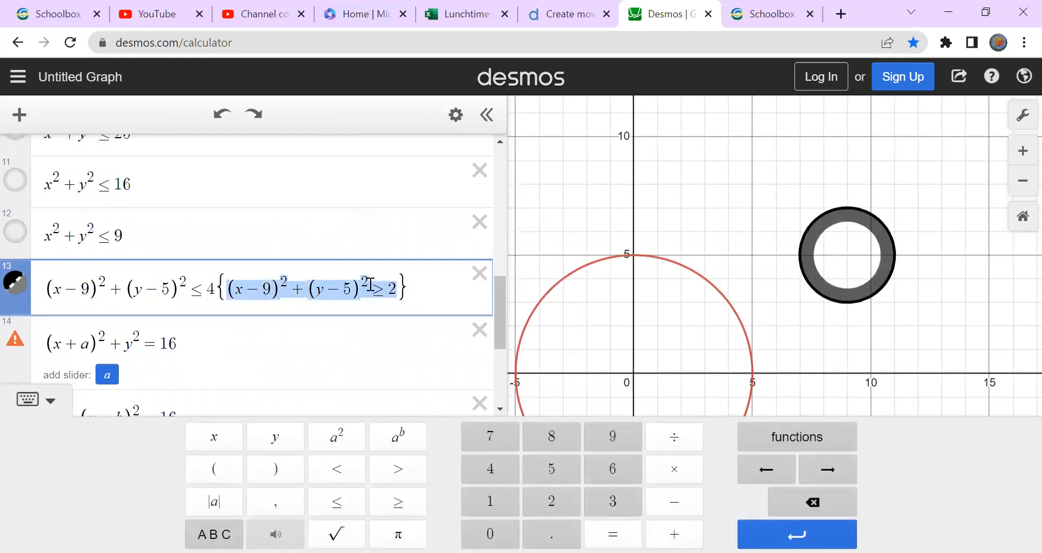
left_click(450, 289)
key("Return")
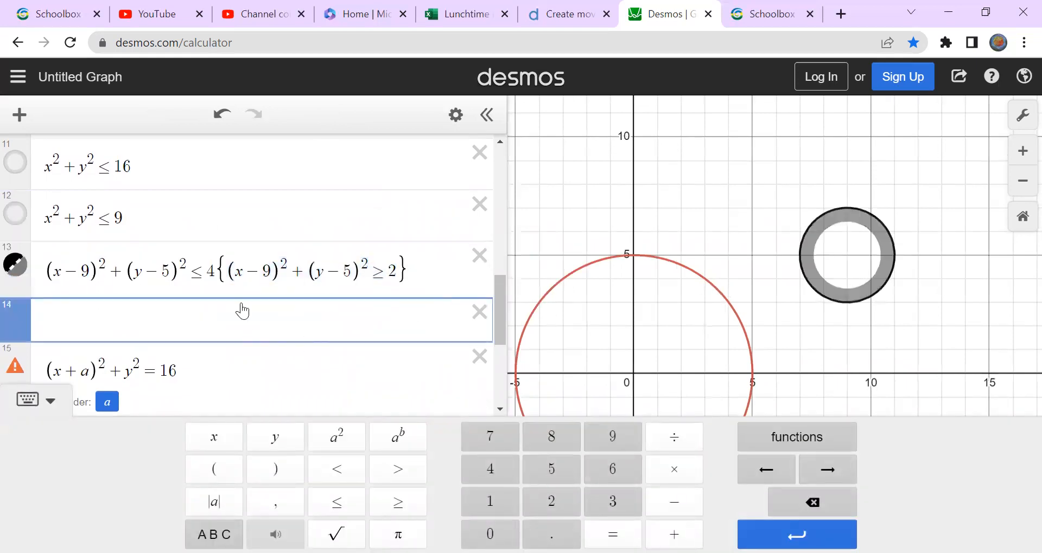
type("(x-9)^2+(y-5)^2≥2")
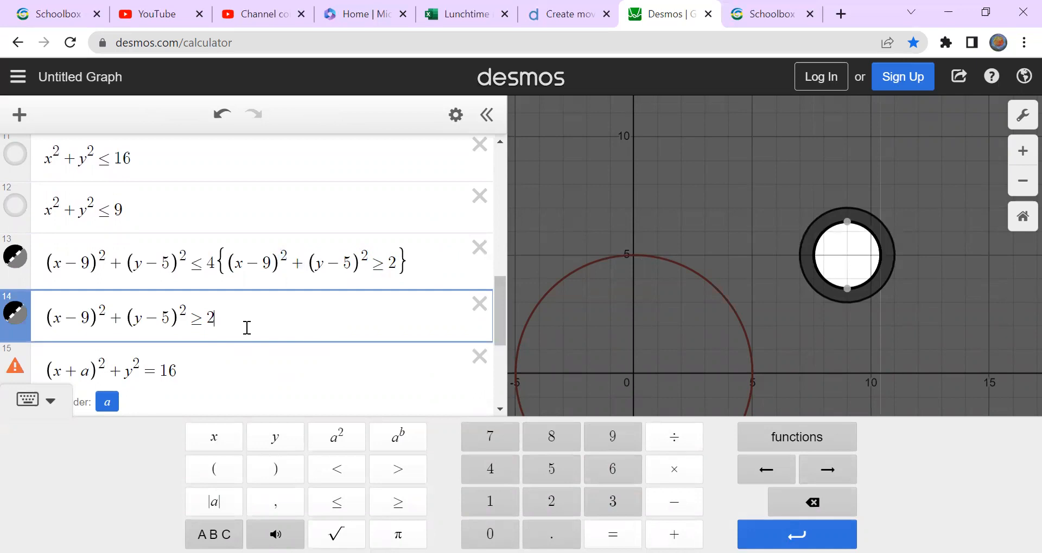
Change the new expression to the equation (x − 9)² + (y − 5)² = 2 to outline the ring's inner edge.
left_click(203, 315)
key("BackSpace")
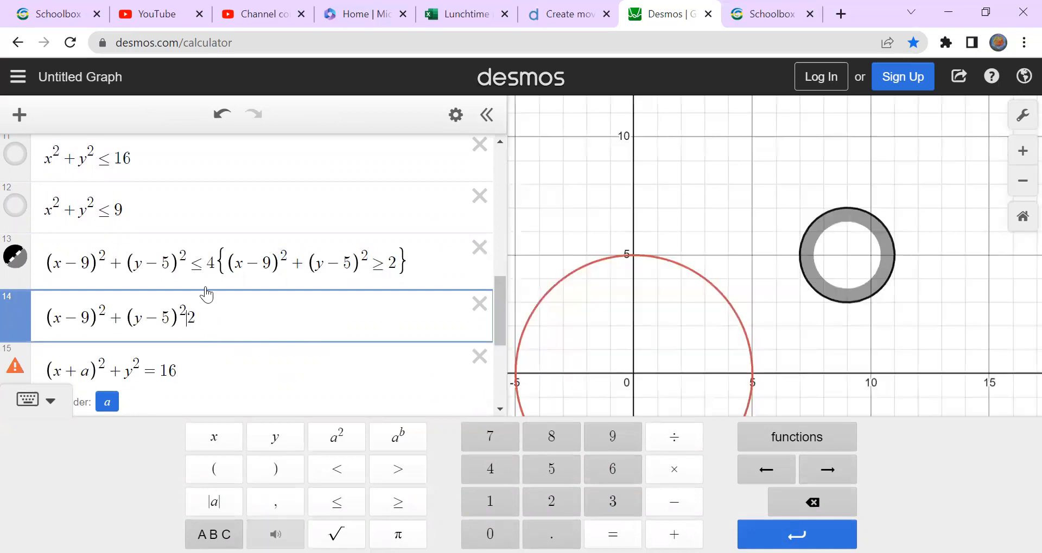
type("=")
left_click(304, 320)
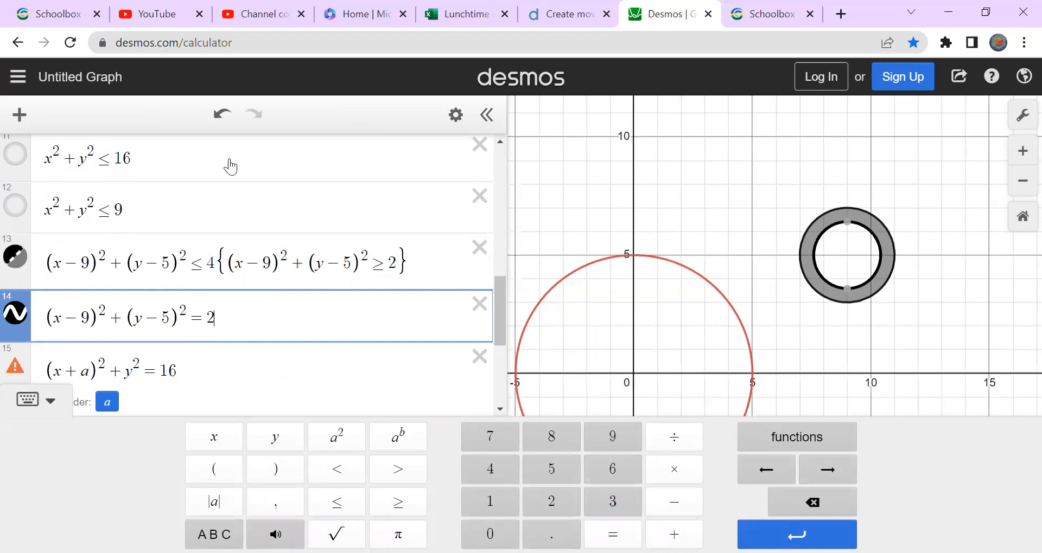
left_click(728, 224)
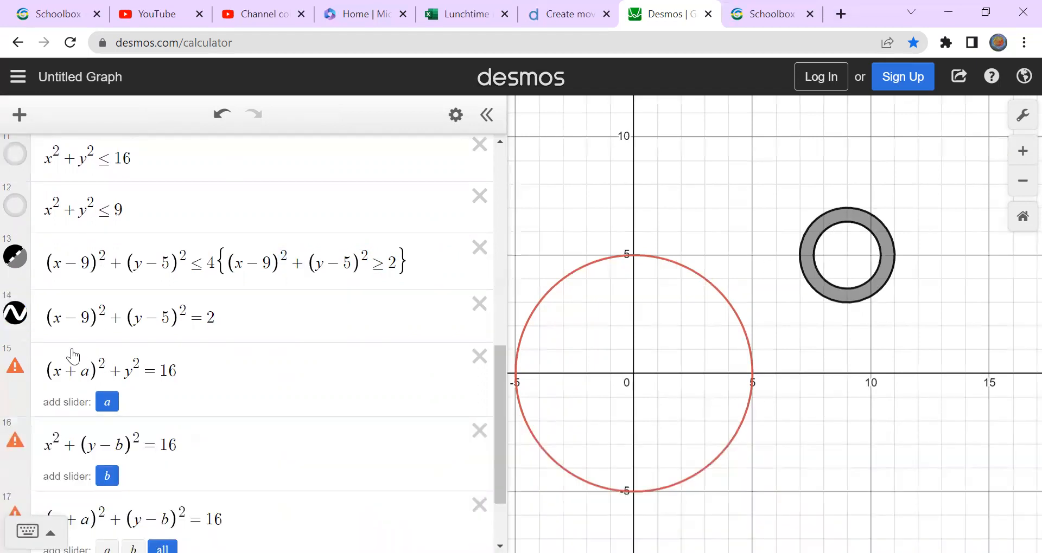
Hide the shaded ring and its inner circle (x − 9)² + (y − 5)² = 2.
left_click_drag(651, 364, 720, 300)
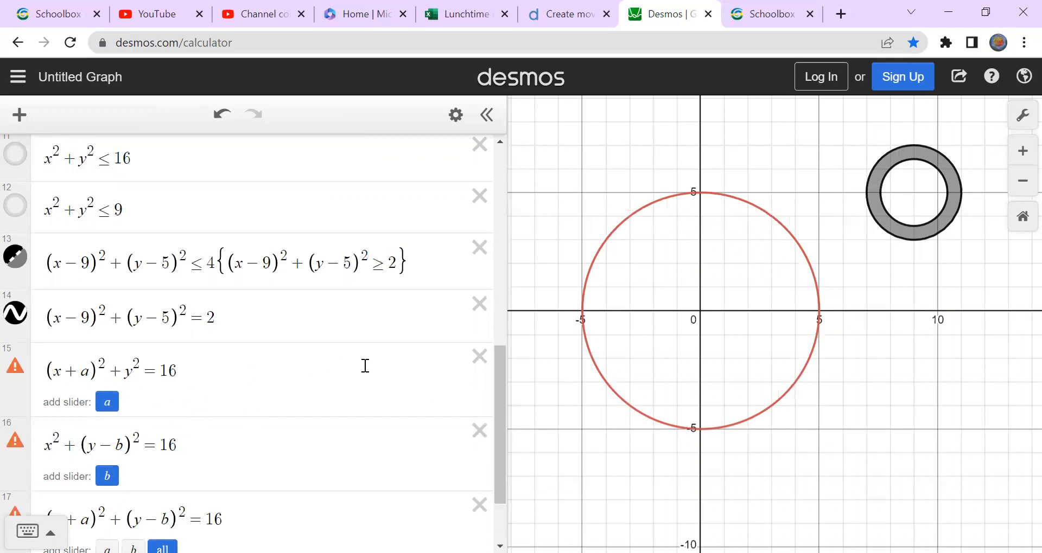
left_click(15, 257)
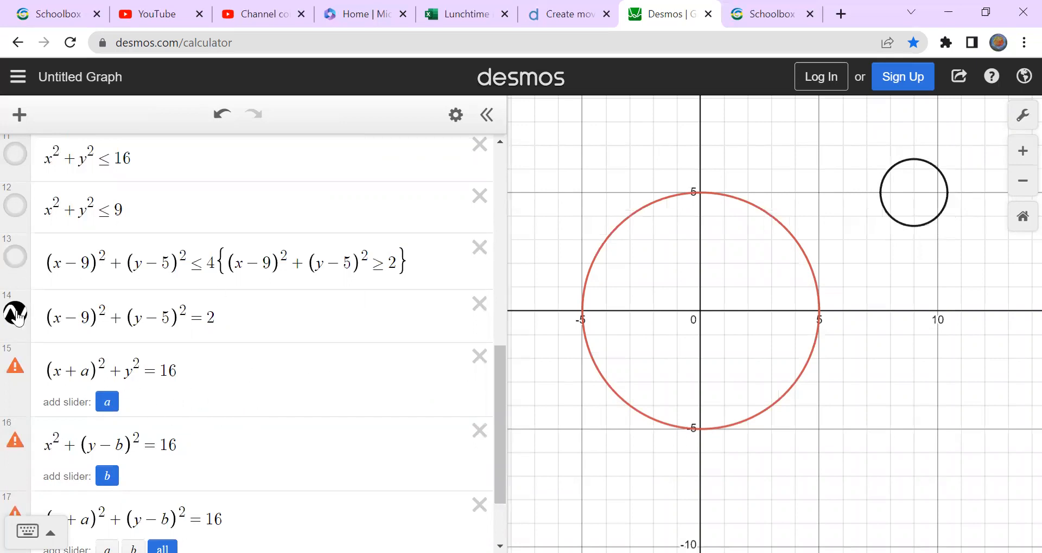
left_click(15, 313)
Examine the terms of (x + a)² + y² = 16 and add a slider for a.
left_click(337, 382)
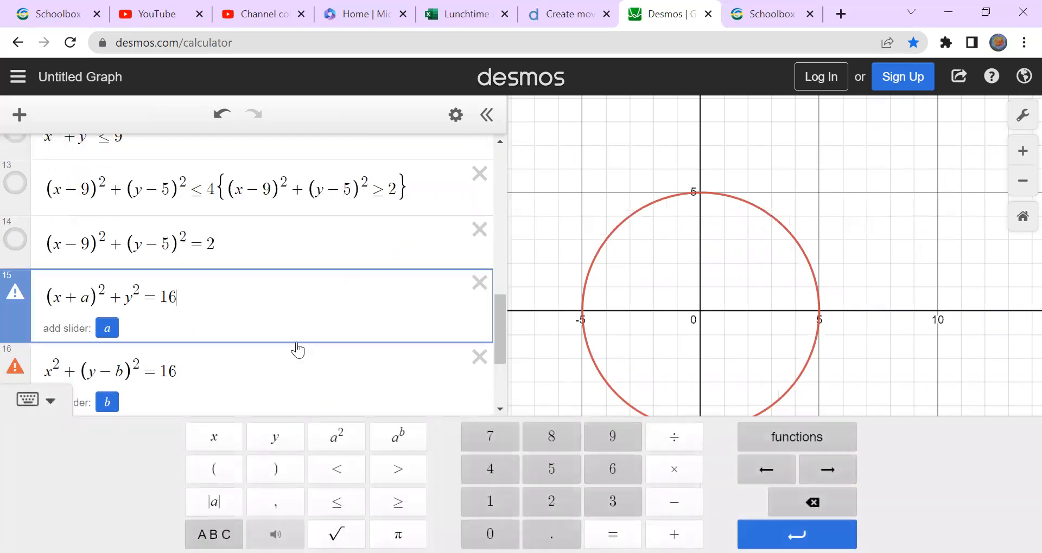
scroll(255, 225, "down", 2)
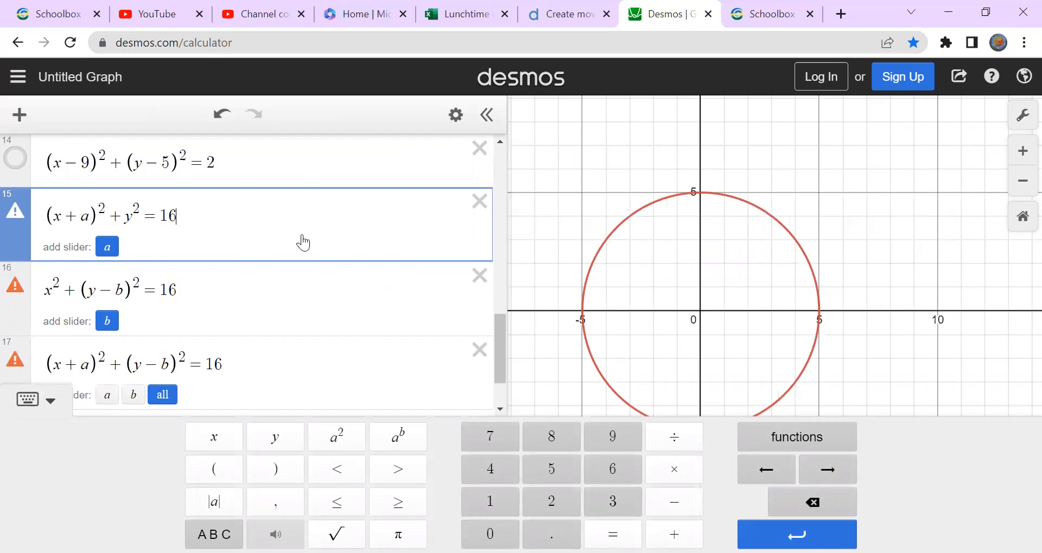
left_click_drag(163, 216, 176, 216)
left_click(129, 217)
double_click(129, 218)
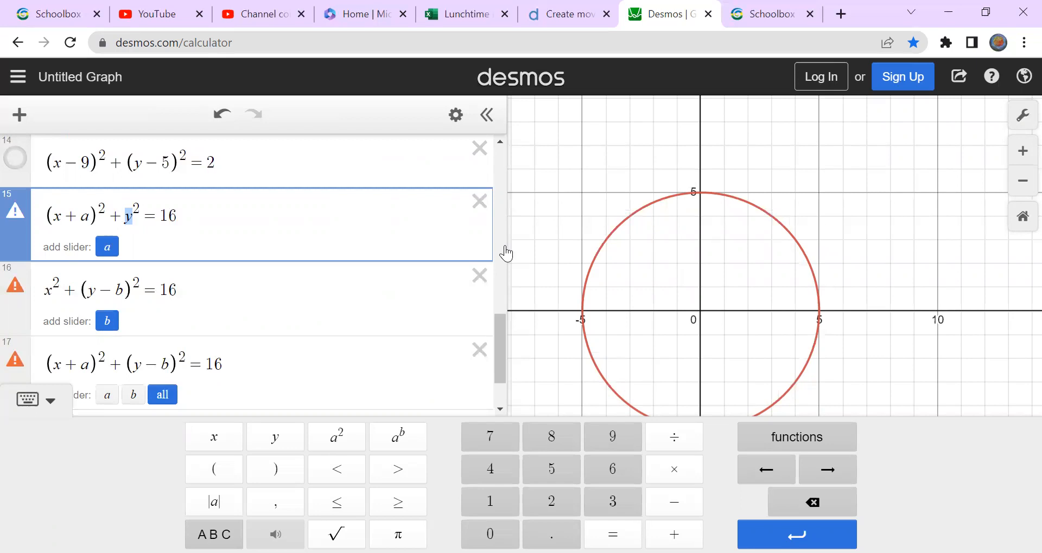
left_click(107, 248)
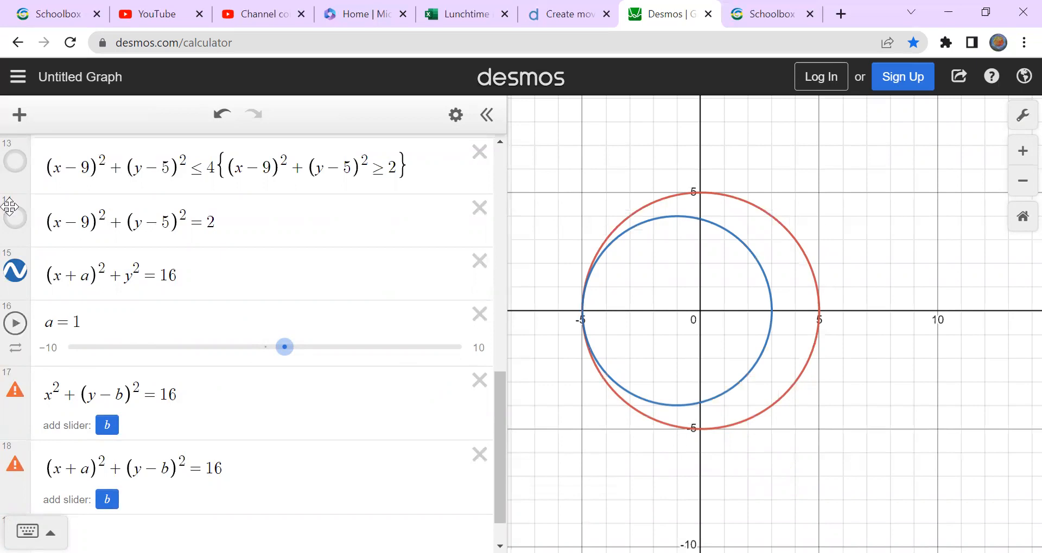
Hide the original circle x² + y² = 25 and return to the expression with the a slider.
scroll(174, 270, "up", 12)
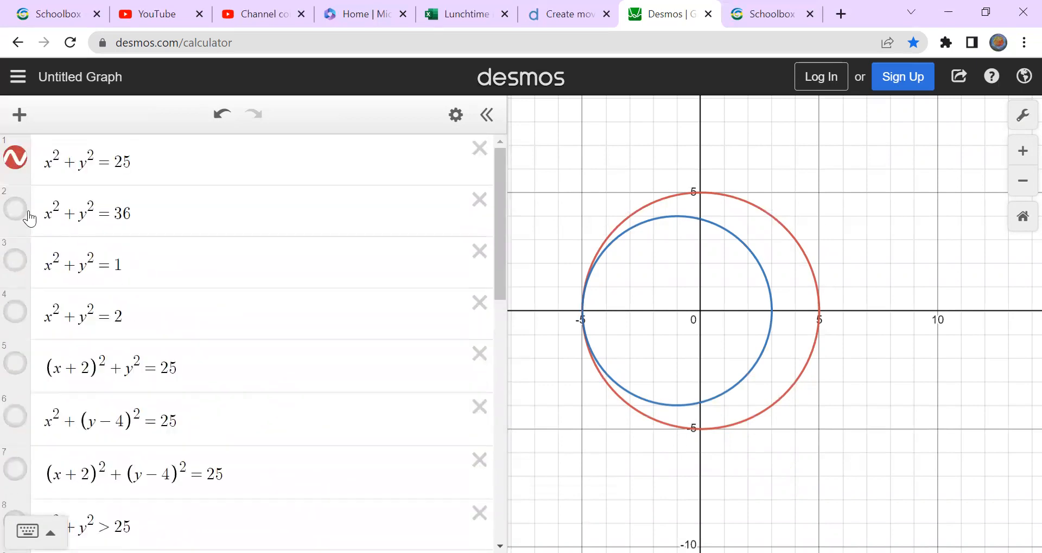
left_click(15, 157)
scroll(140, 312, "down", 3)
scroll(140, 321, "down", 10)
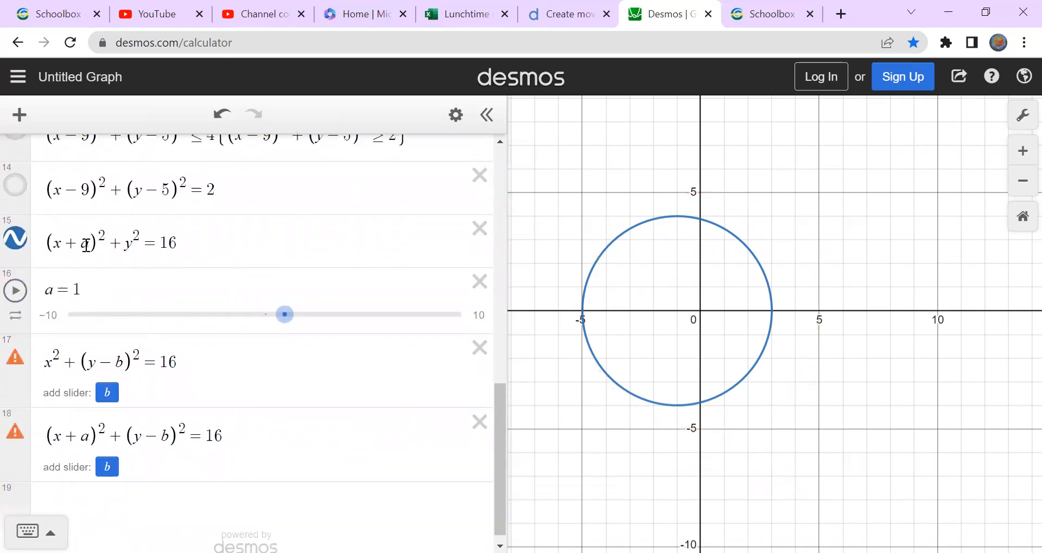
Animate the a slider to shift (x + a)² + y² = 16 sideways, narrow the expression list for a wider graph, and pause a at about 8.9.
left_click_drag(61, 244, 90, 244)
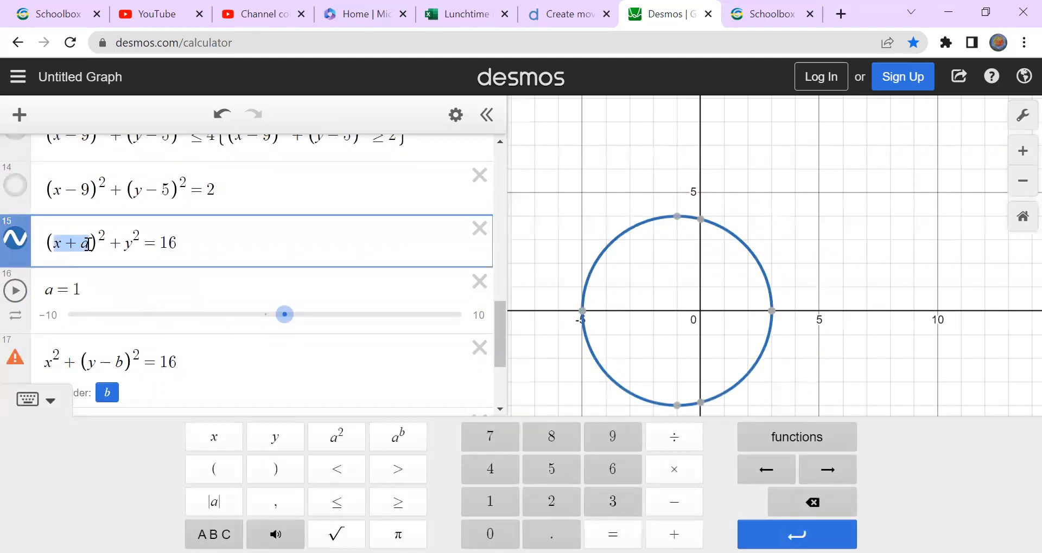
left_click(700, 320)
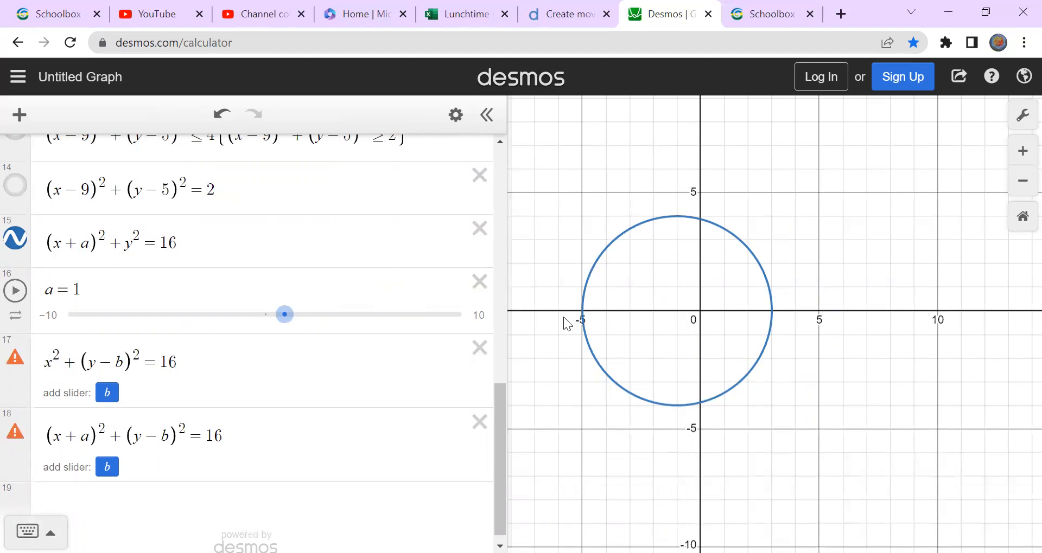
left_click(15, 291)
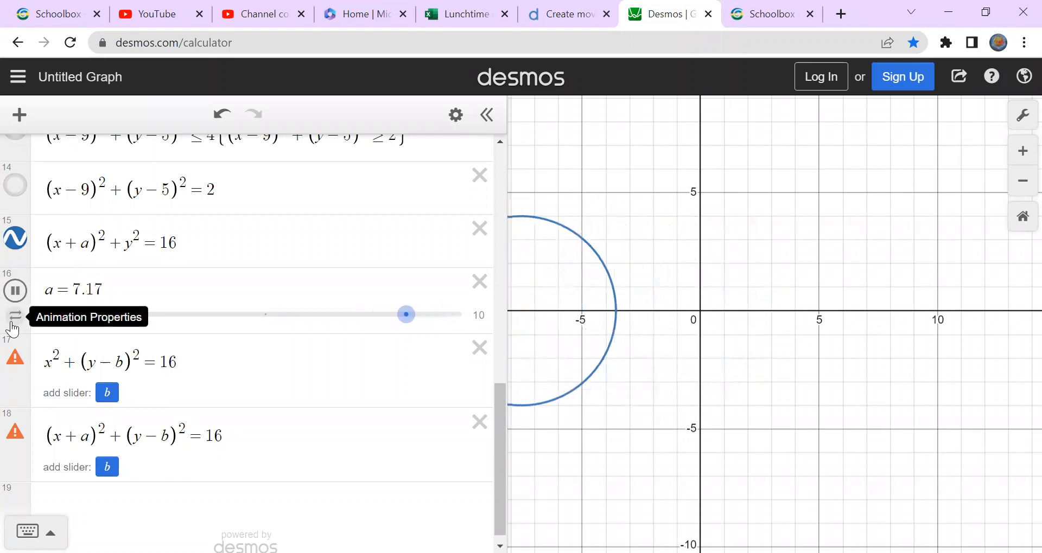
left_click_drag(429, 418, 347, 415)
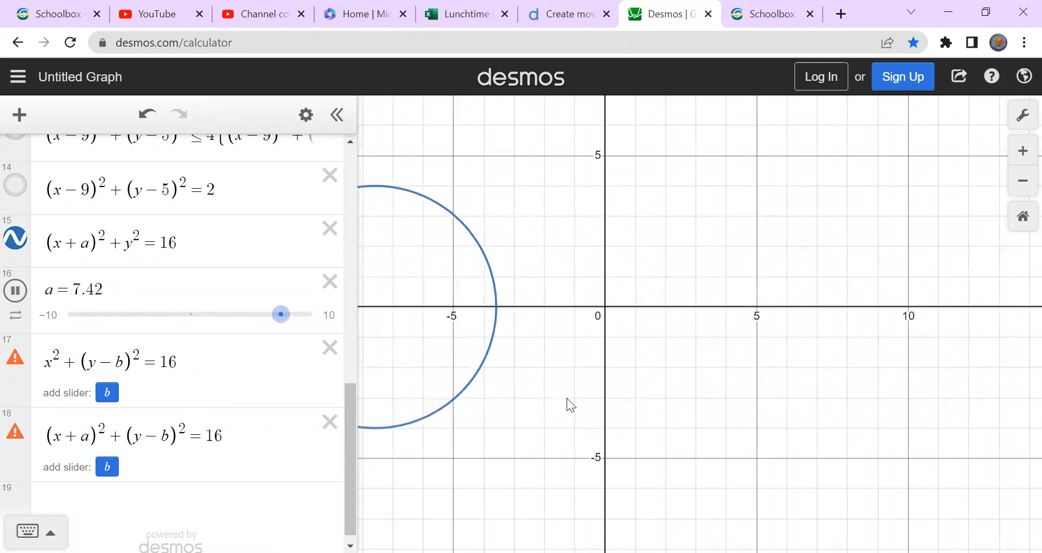
scroll(567, 398, "down", 2)
left_click_drag(553, 393, 640, 383)
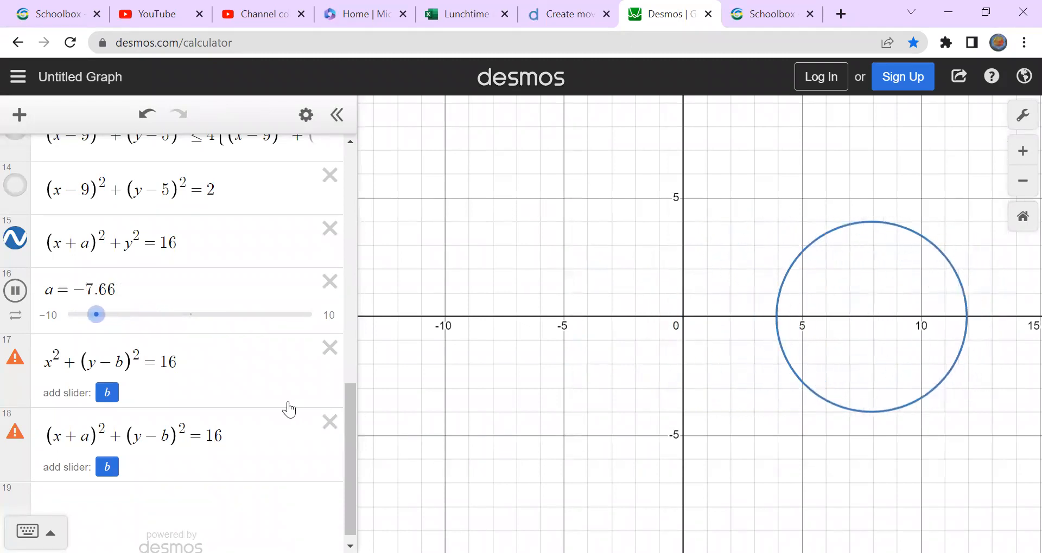
left_click(14, 291)
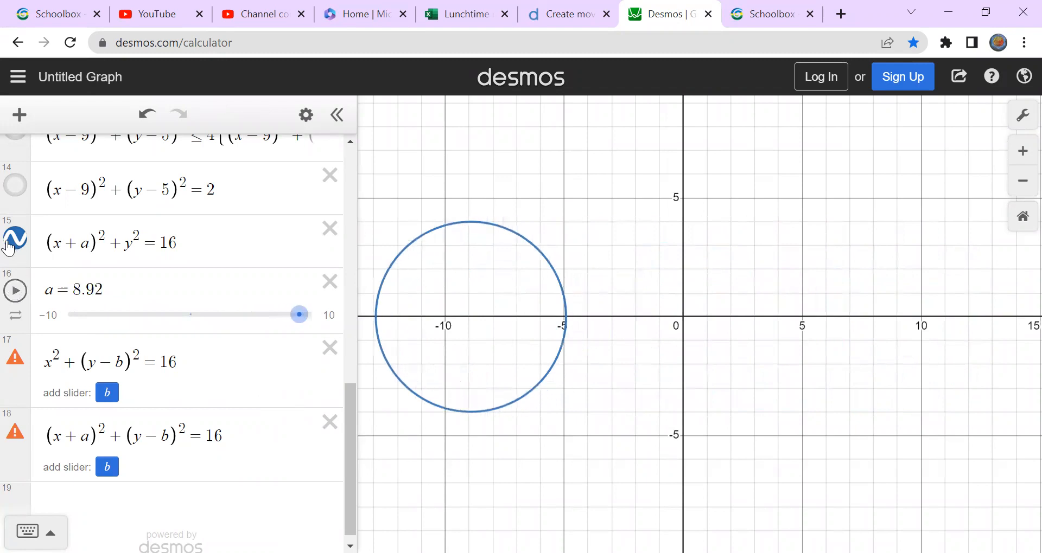
Add a slider for b and leave only x² + (y − b)² = 16 plotted by hiding the other two slider circles.
left_click(15, 240)
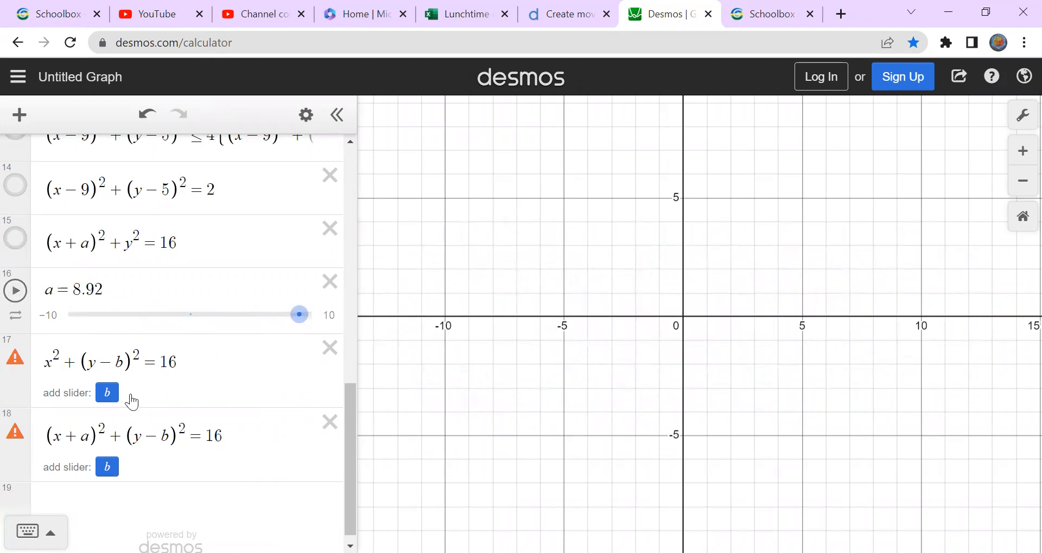
left_click(129, 358)
left_click_drag(124, 298, 97, 297)
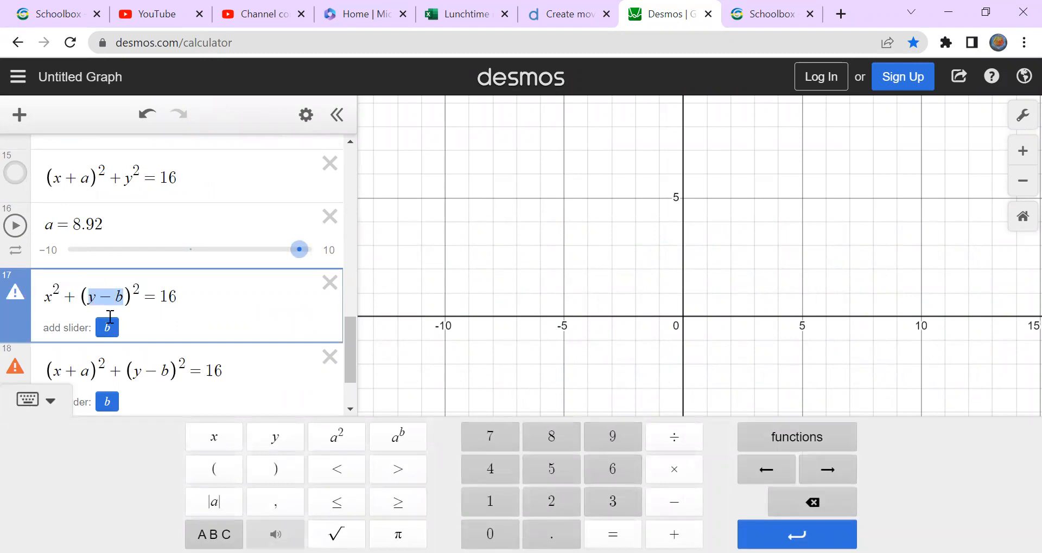
left_click(113, 329)
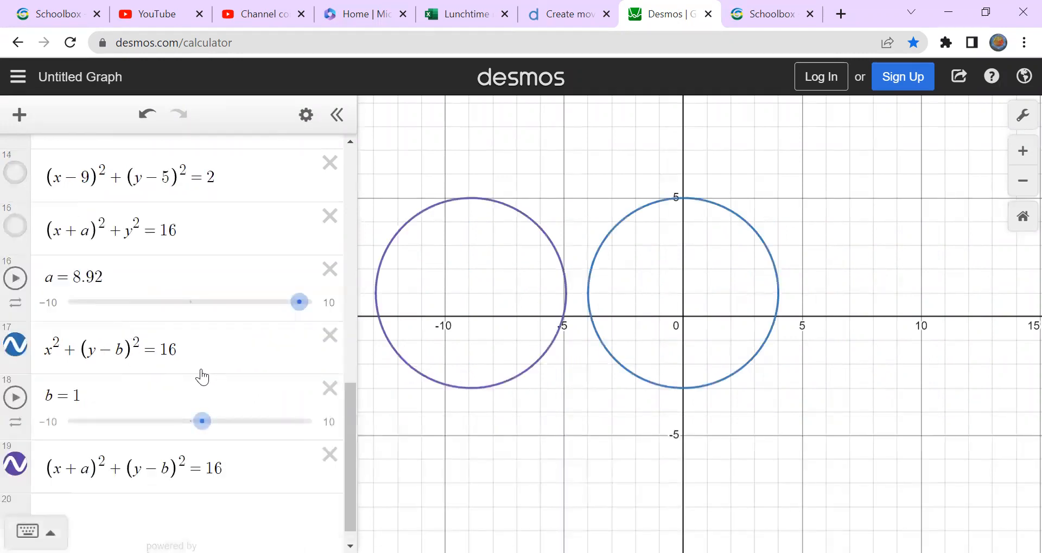
left_click(15, 463)
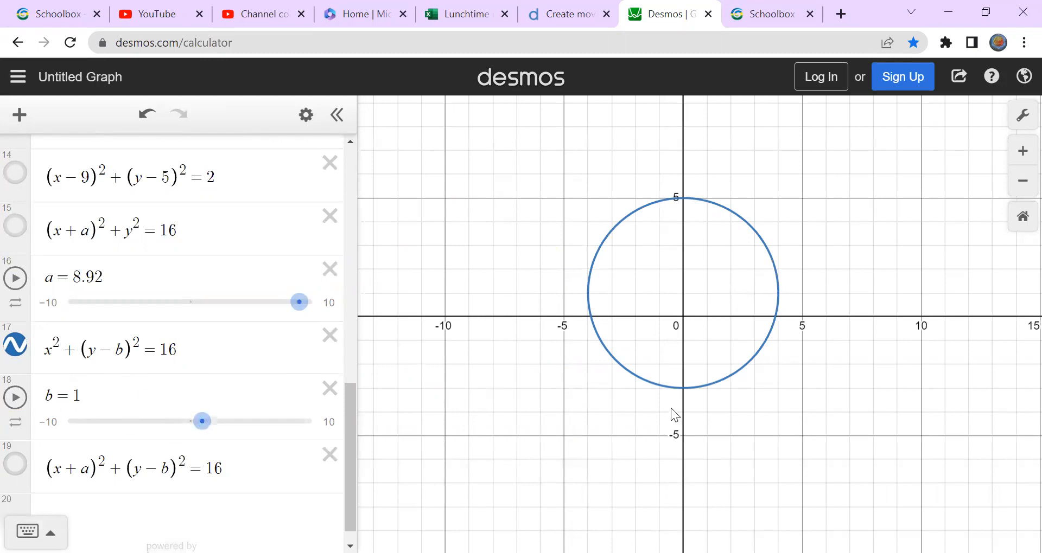
Animate the b slider to move the circle vertically, pause it at about −2.5, and hide x² + (y − b)² = 16.
left_click(11, 396)
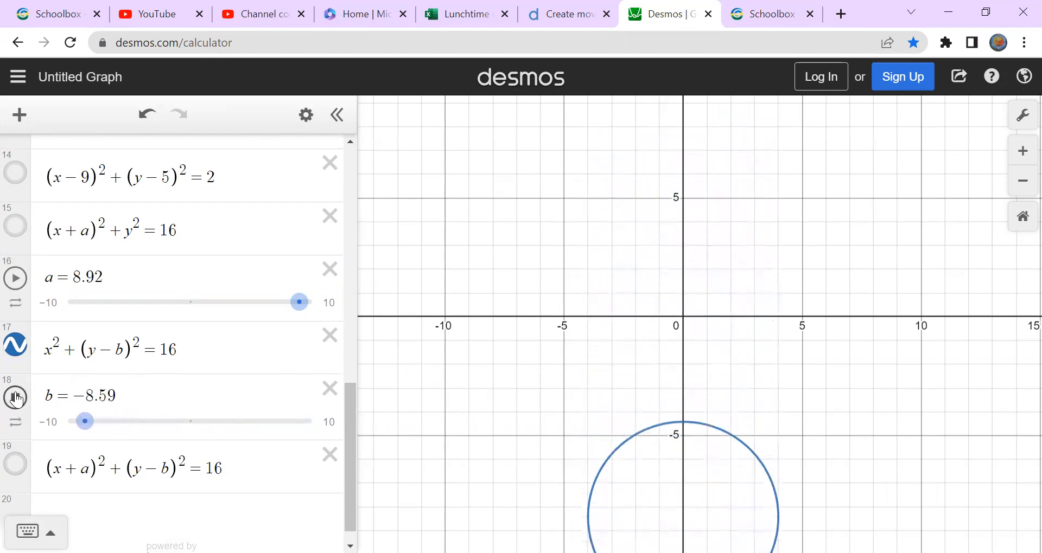
left_click(18, 398)
left_click(16, 346)
scroll(216, 418, "down", 1)
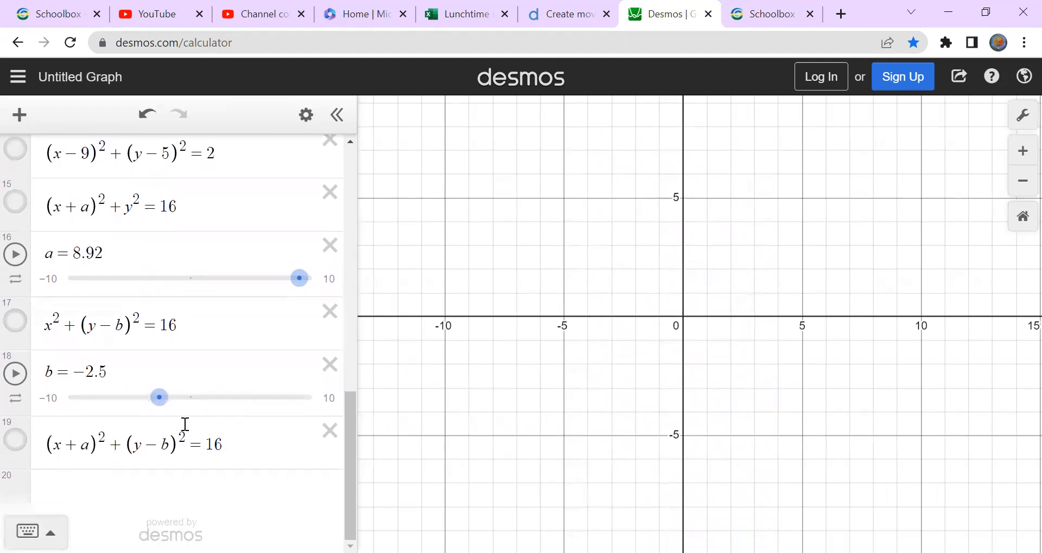
Show (x + a)² + (y − b)² = 16 and animate both sliders together, pausing a at about −8.1 and b at about 9.8.
left_click(14, 439)
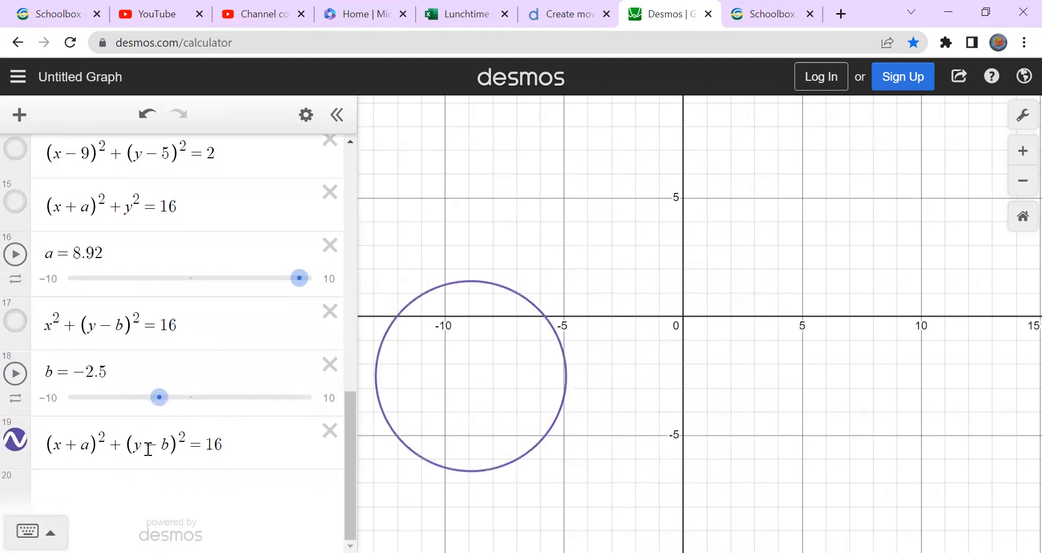
left_click(85, 450)
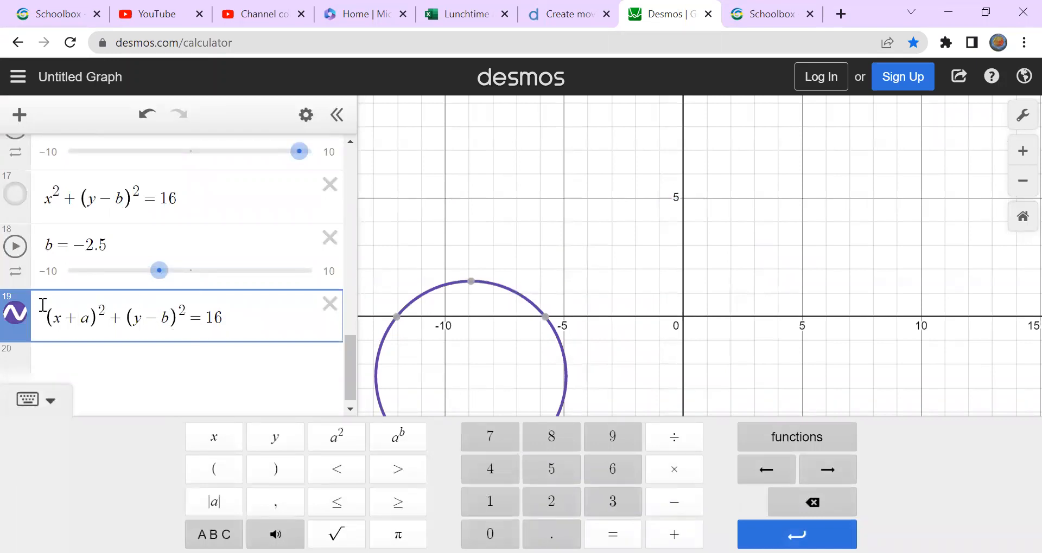
scroll(34, 271, "up", 1)
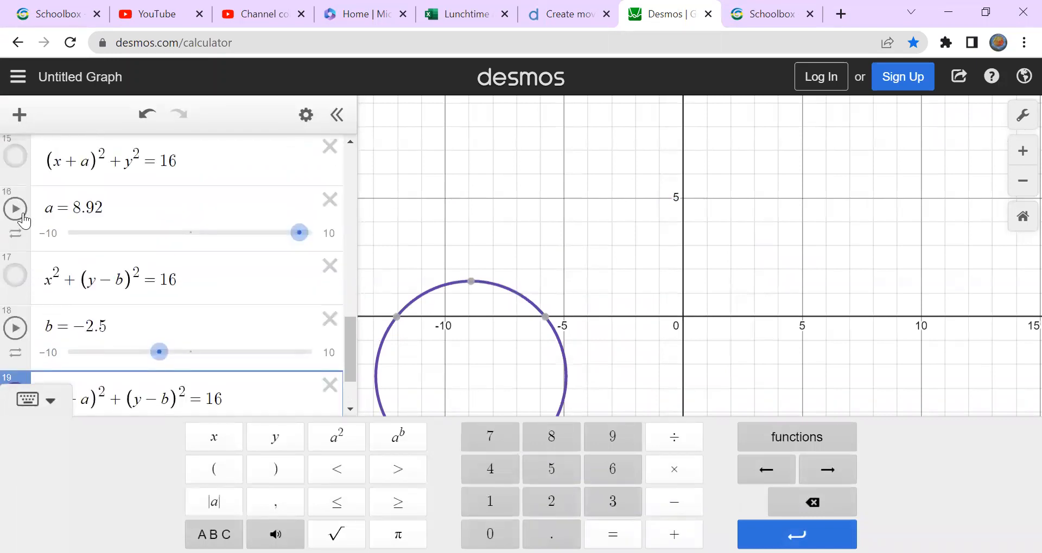
left_click(15, 211)
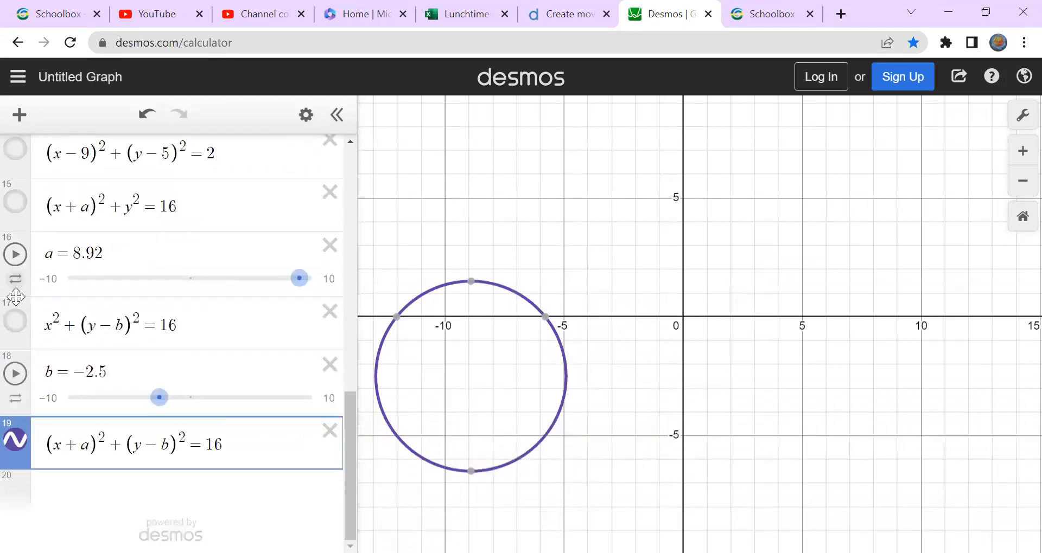
left_click(17, 258)
left_click(16, 380)
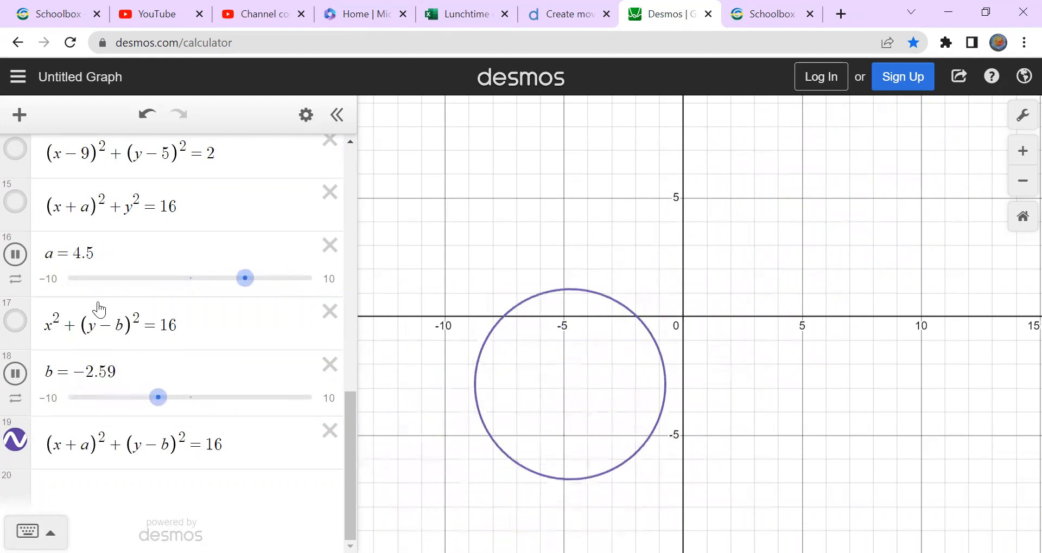
left_click(13, 374)
left_click(16, 254)
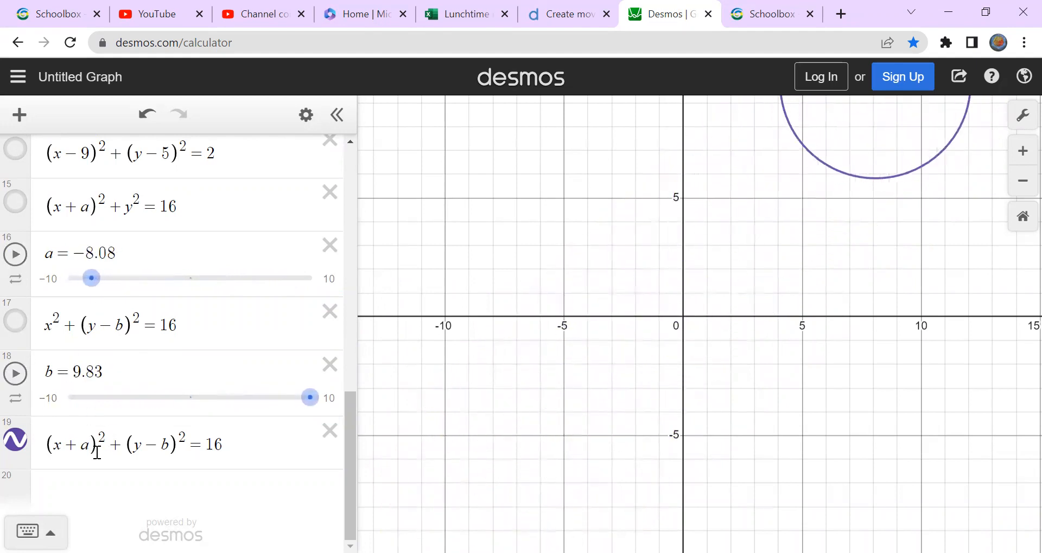
Replace b with a in the combined circle so it reads (x + a)² + (y − a)² = 16.
left_click(170, 449)
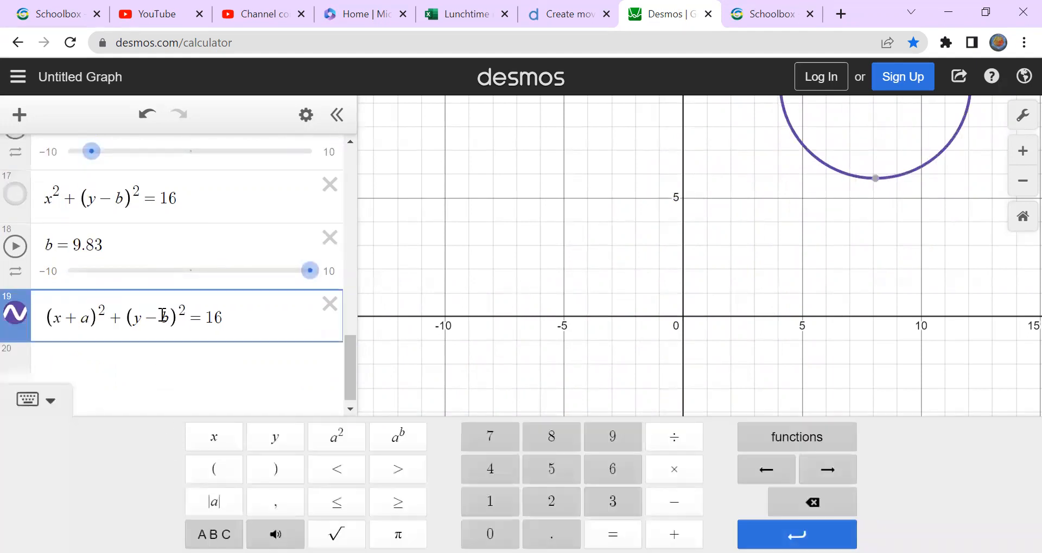
key("Delete")
type("a")
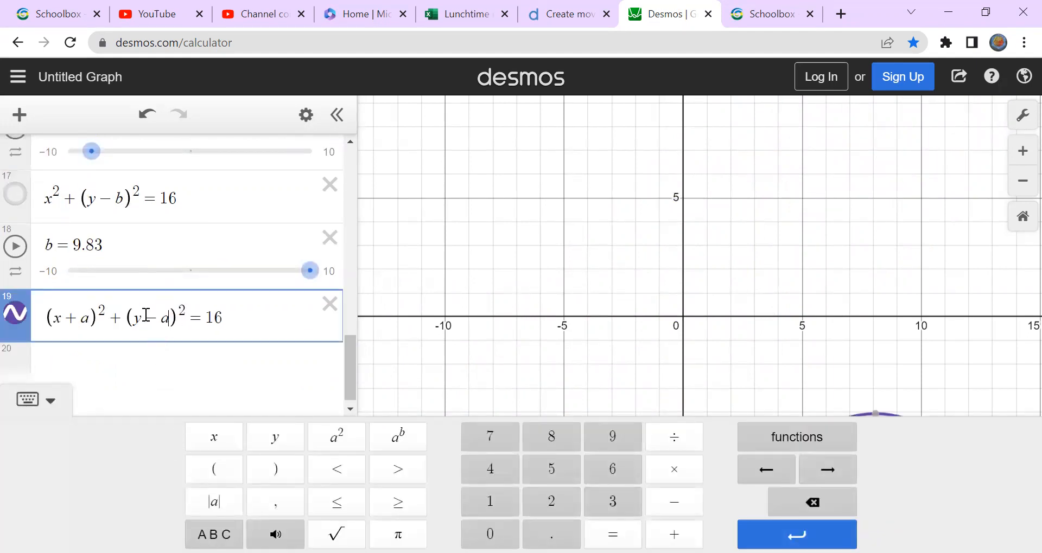
Delete the b slider and the expression x² + (y − b)² = 16.
scroll(228, 314, "up", 2)
left_click(329, 319)
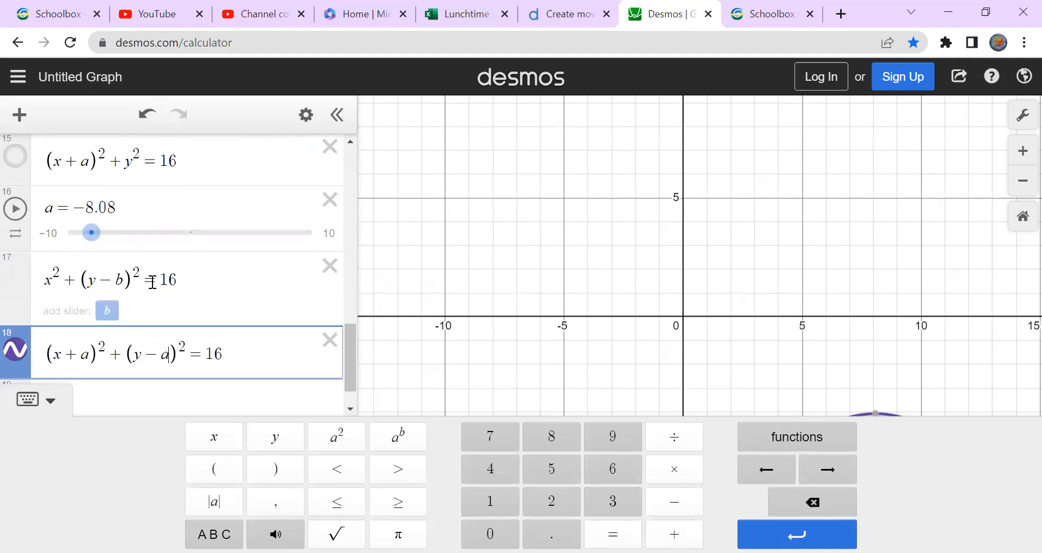
left_click(330, 266)
Animate the a slider to move (x + a)² + (y − a)² = 16 diagonally and pause it at about −3.25.
scroll(57, 260, "up", 2)
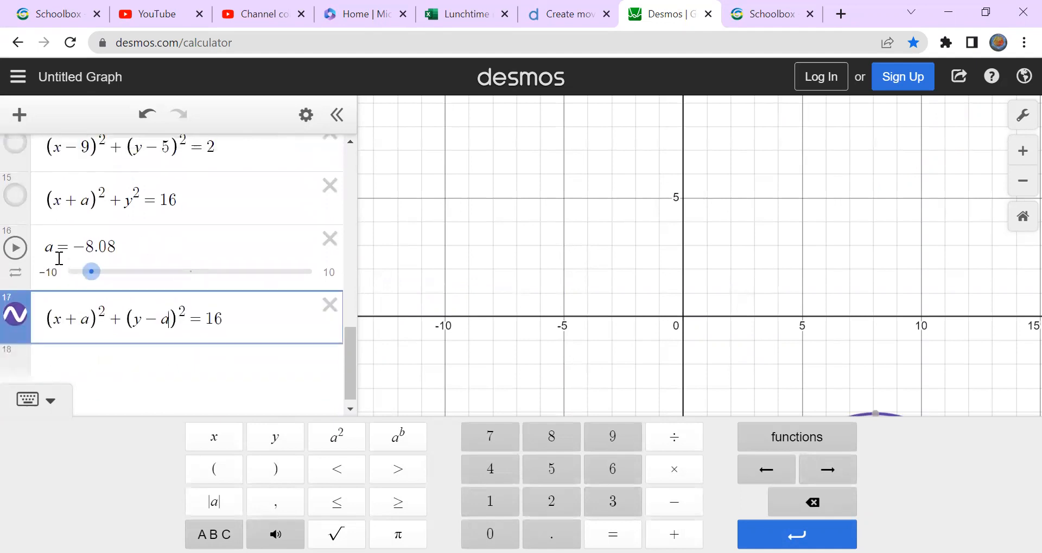
scroll(47, 302, "down", 2)
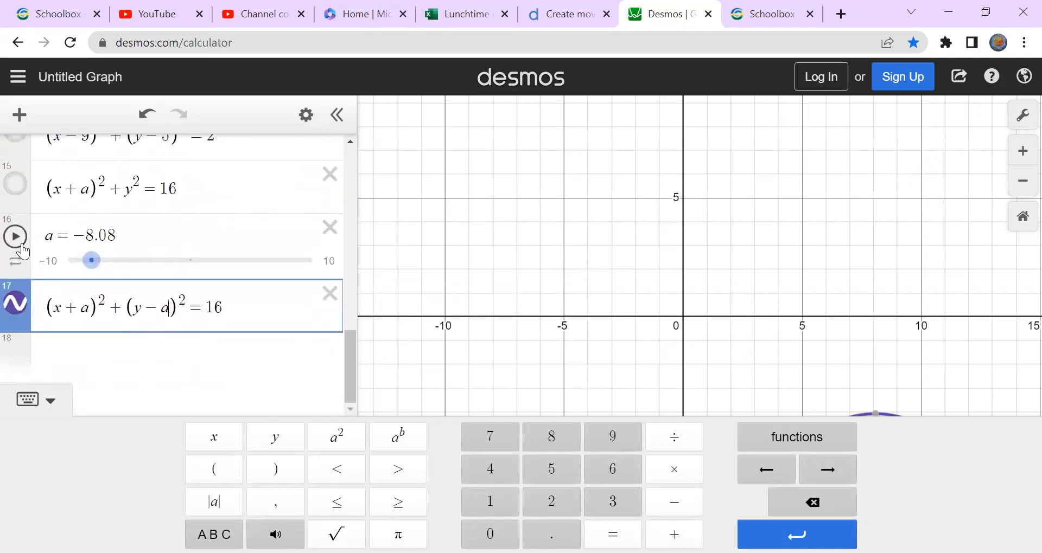
left_click(29, 253)
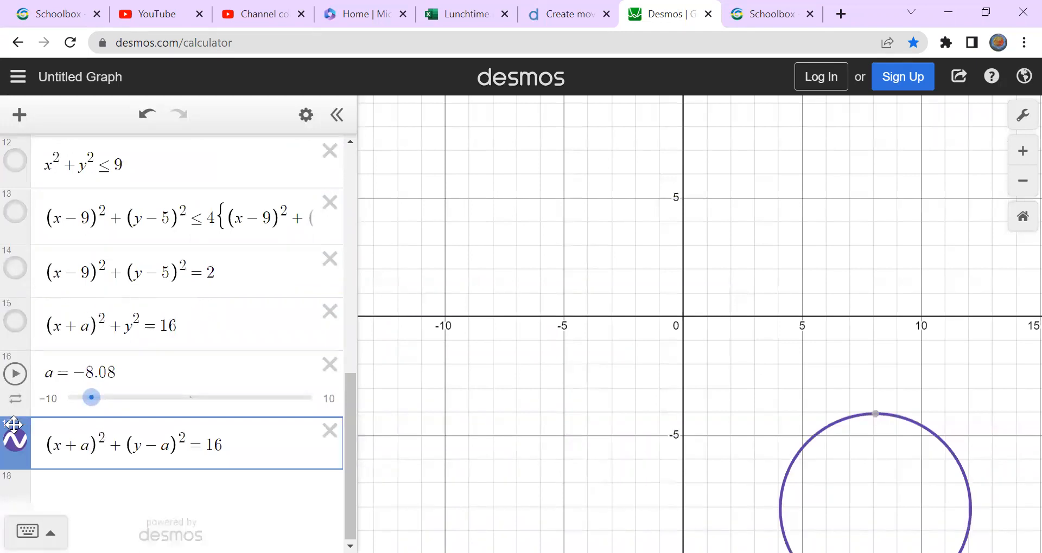
left_click(15, 373)
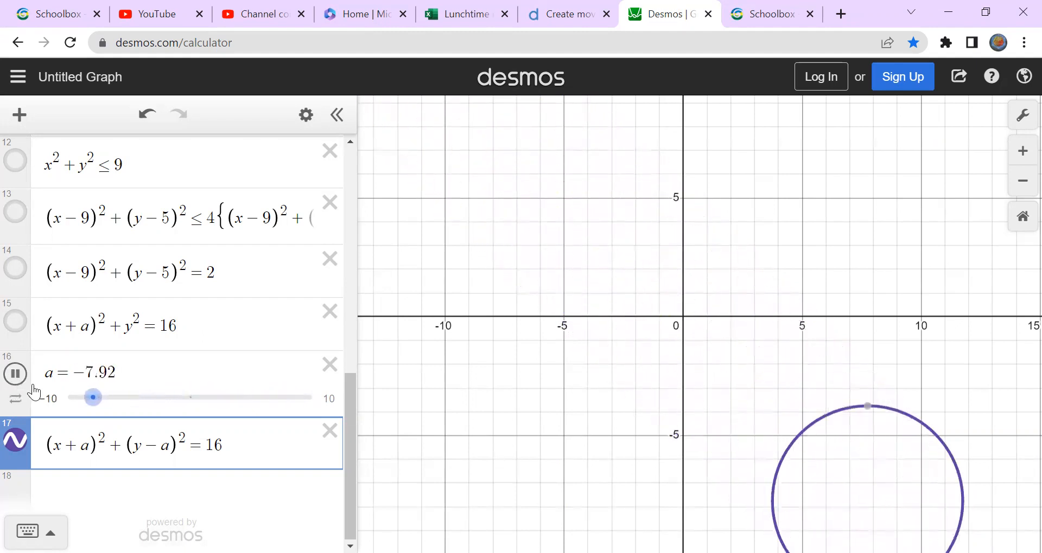
left_click(15, 374)
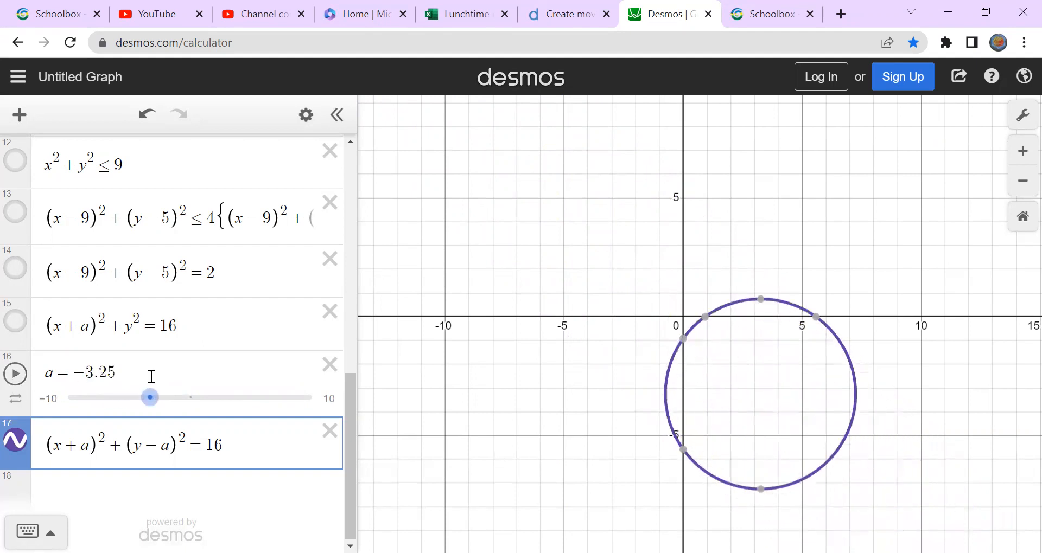
scroll(205, 394, "up", 2)
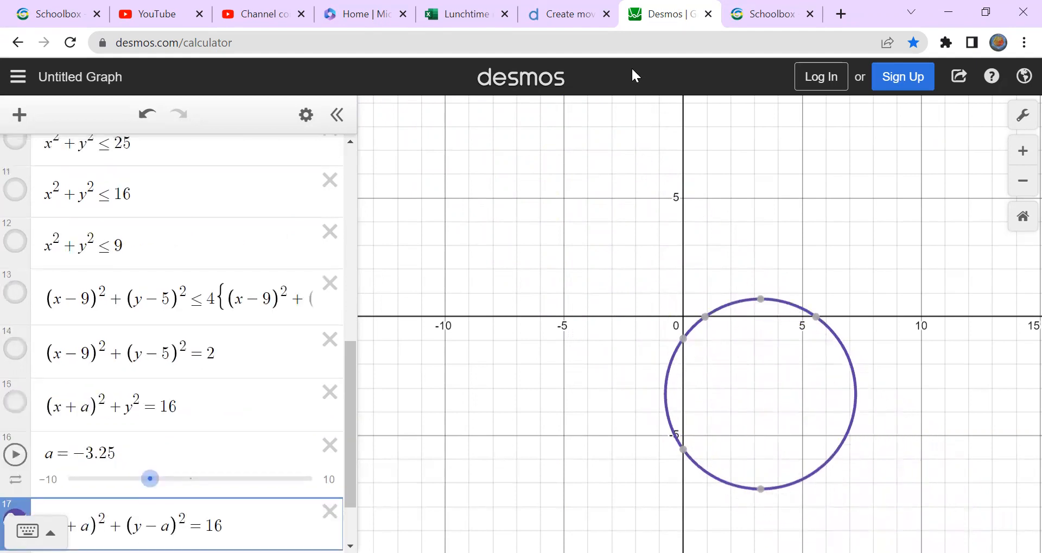